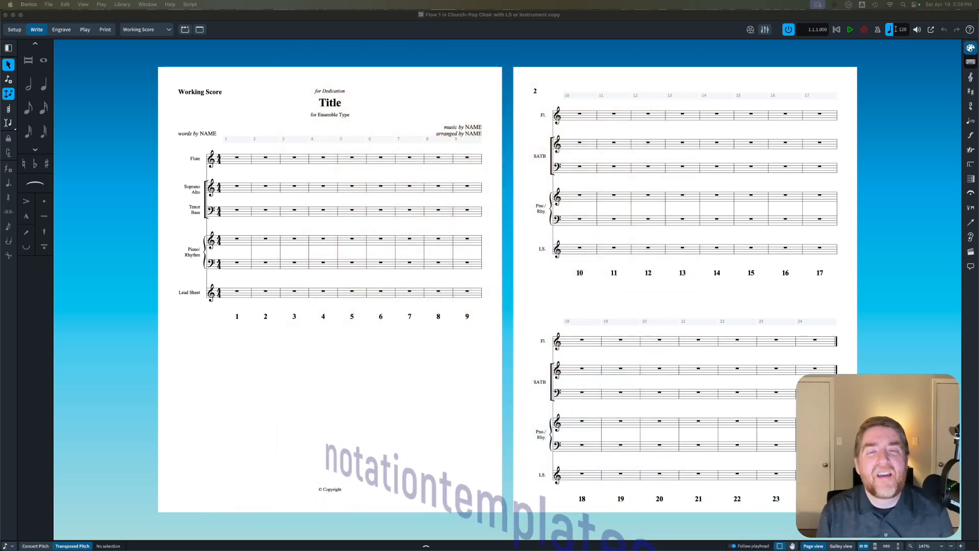
Step: Show the Octavo Choral Score layout and look over its pages
left_click(507, 317)
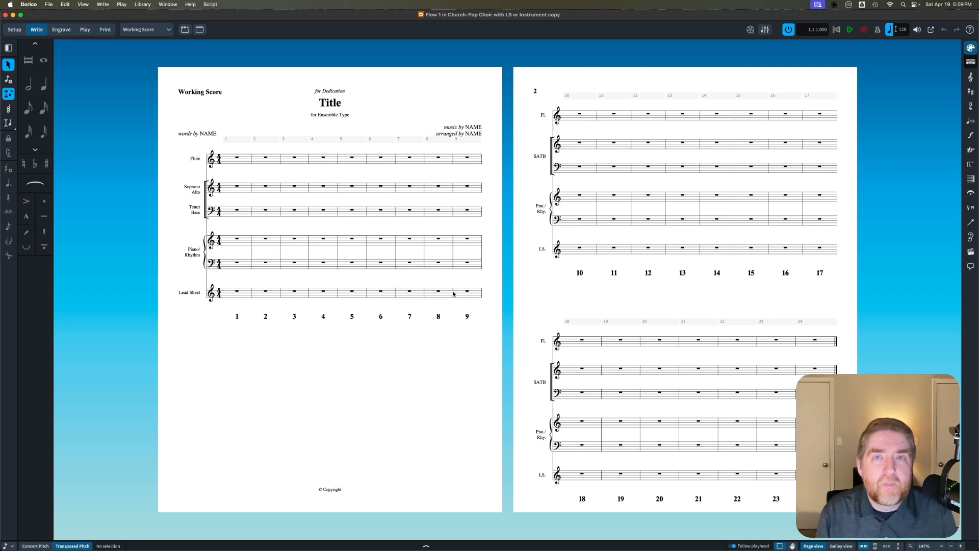
left_click(150, 31)
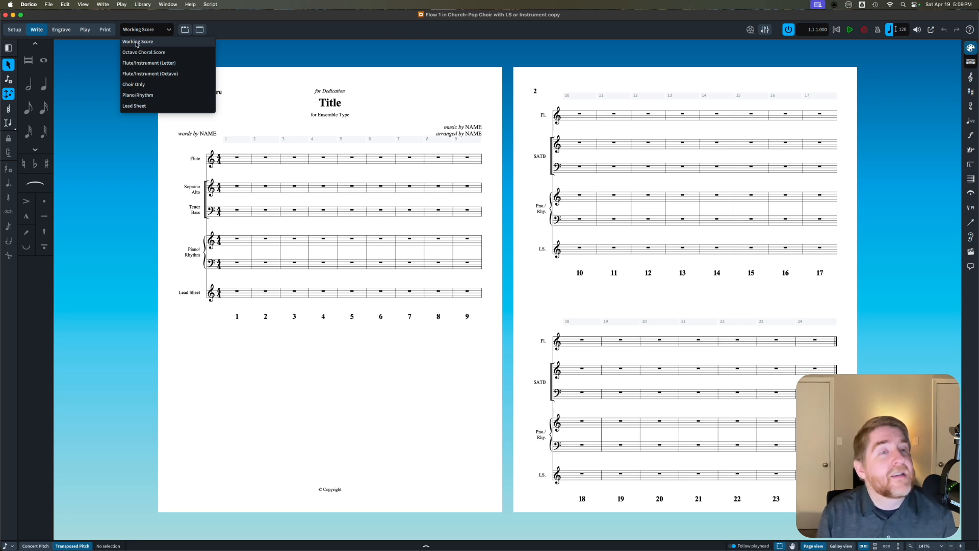
left_click(160, 53)
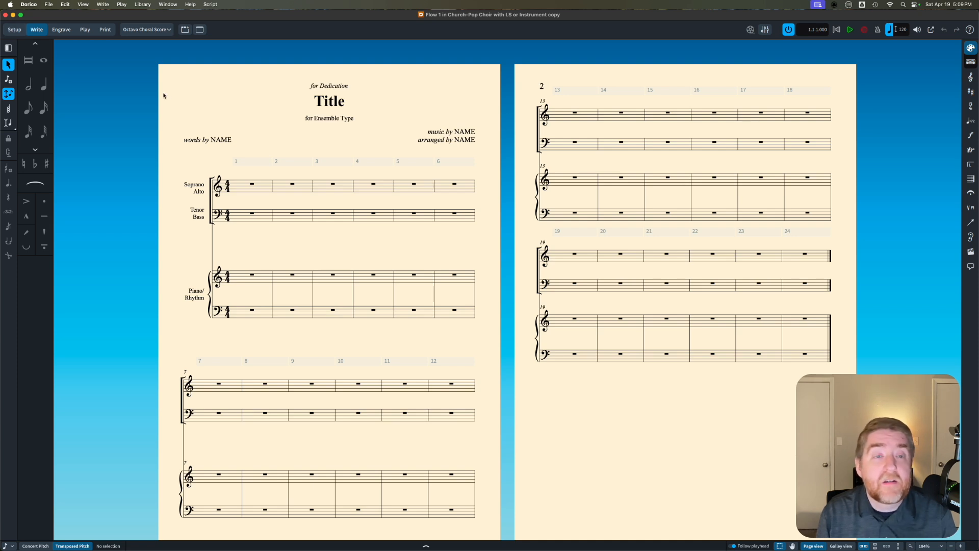
scroll(361, 209, "down", 2)
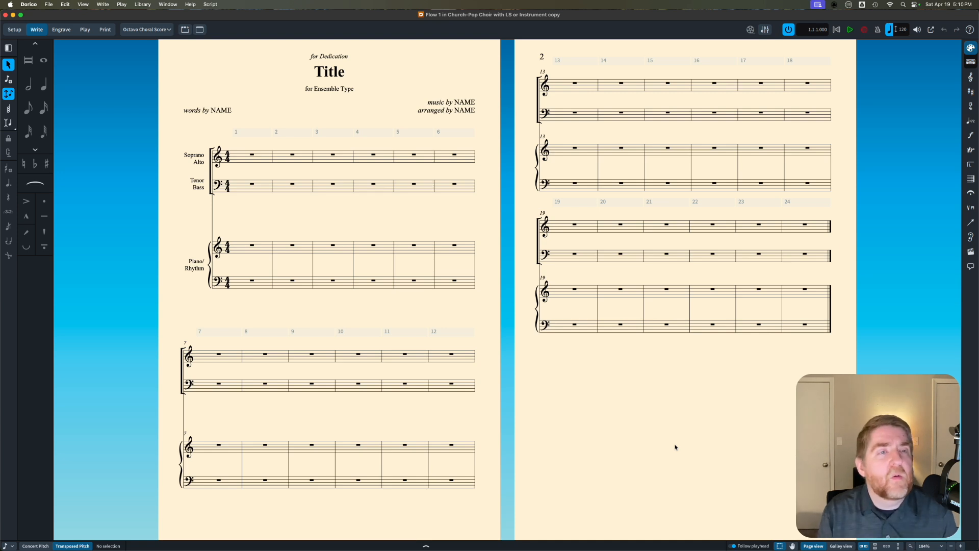
Step: View the Flute/Instrument (Letter) layout, followed by the Flute/Instrument (Octavo) layout
left_click(146, 29)
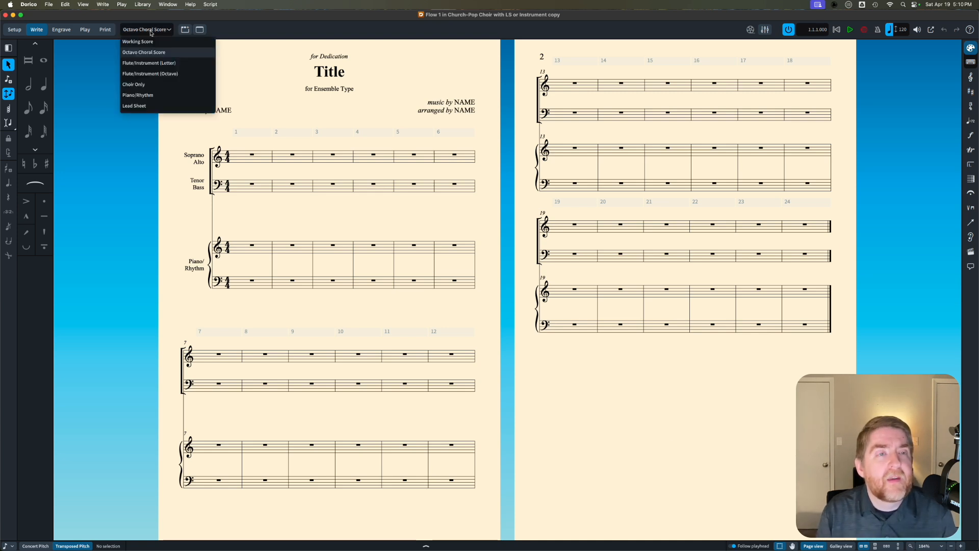
left_click(153, 63)
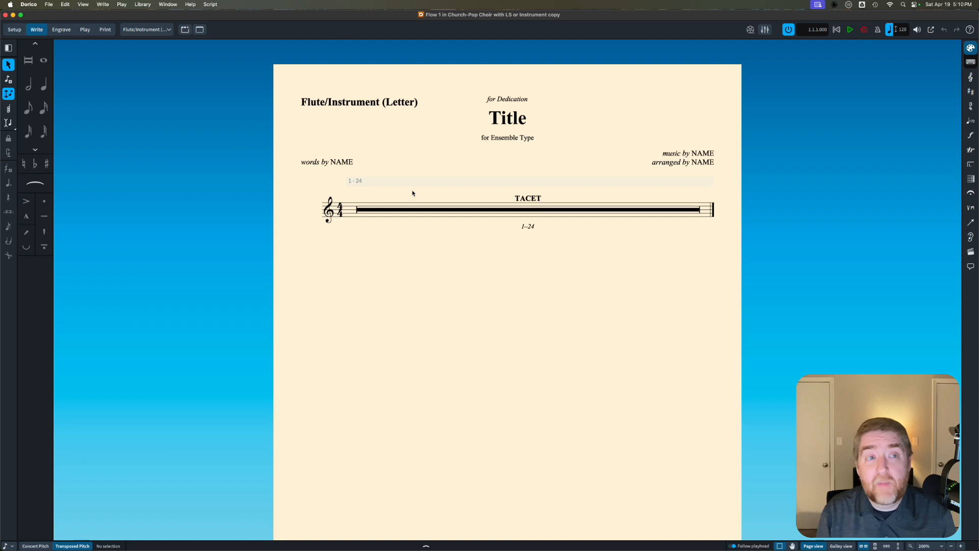
left_click(143, 30)
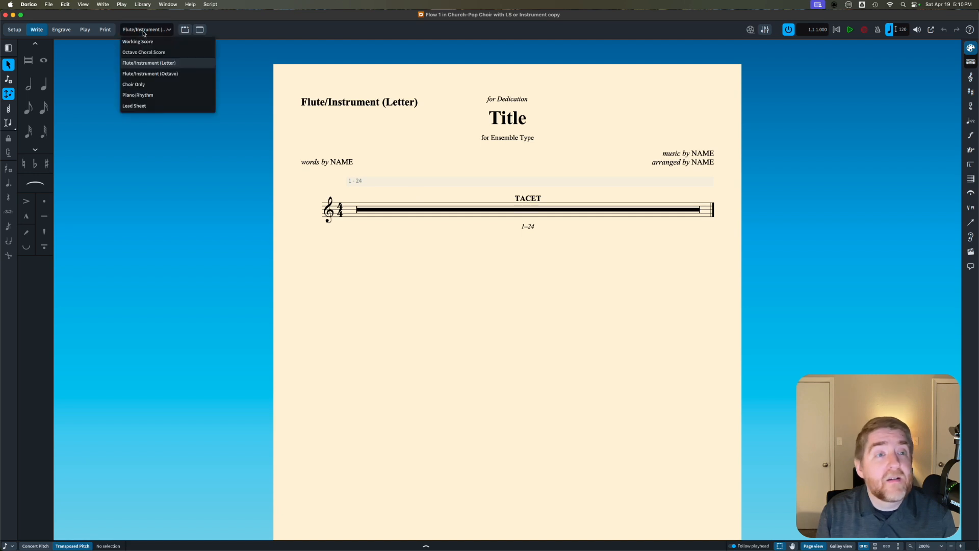
left_click(156, 73)
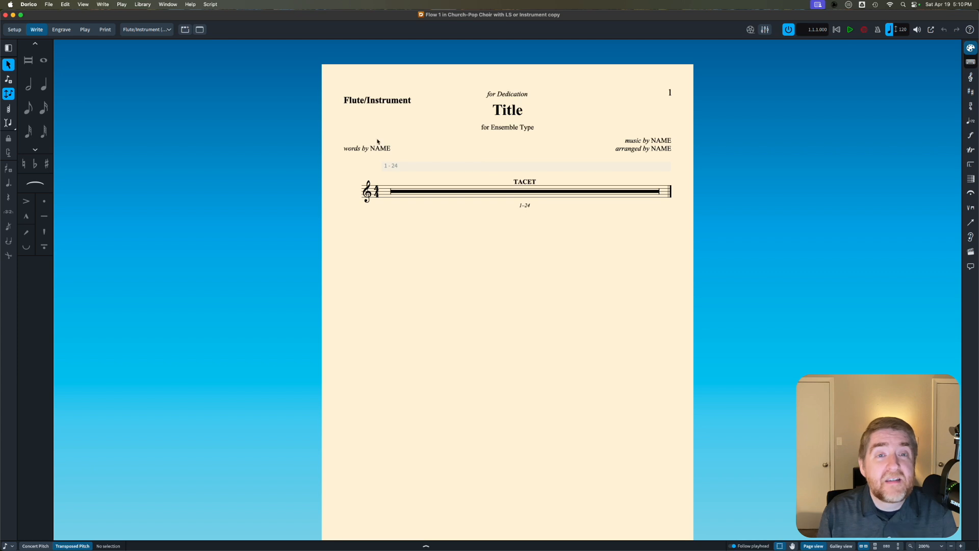
Step: View the Choir Only, Piano/Rhythm and Lead Sheet layouts one after another
left_click(152, 31)
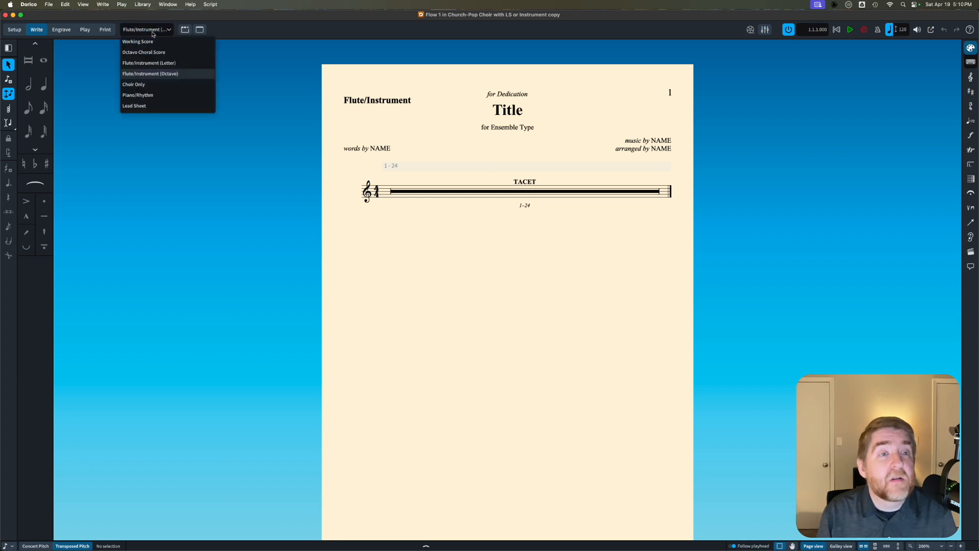
left_click(156, 85)
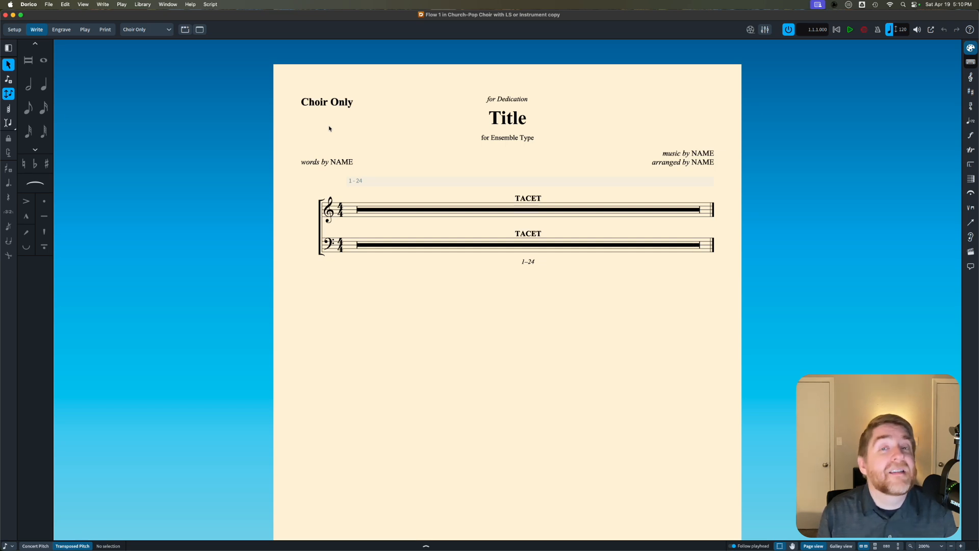
left_click(153, 29)
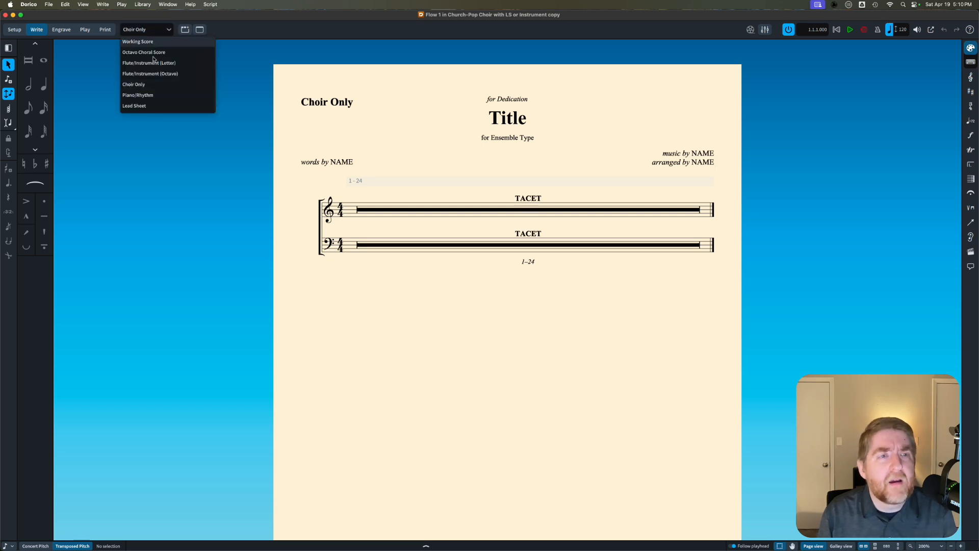
left_click(158, 96)
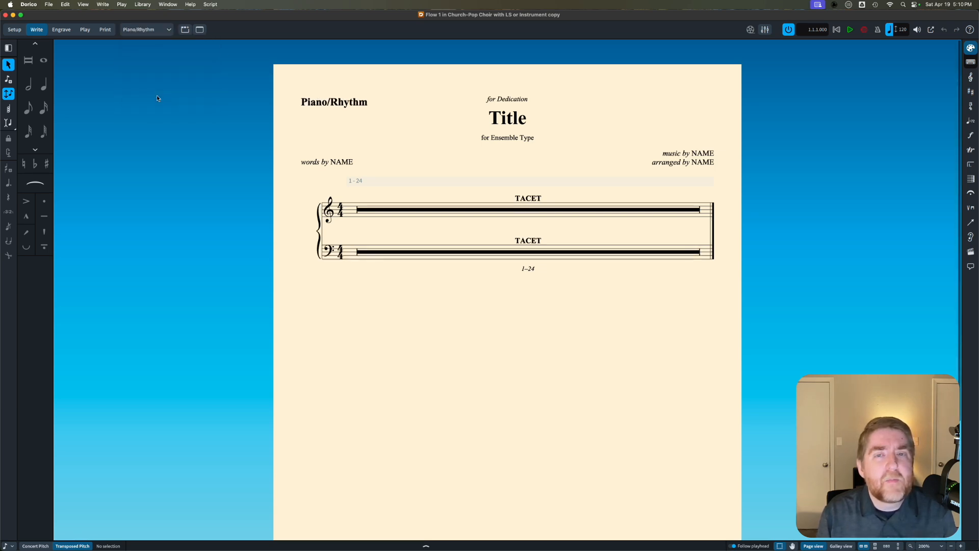
left_click(147, 29)
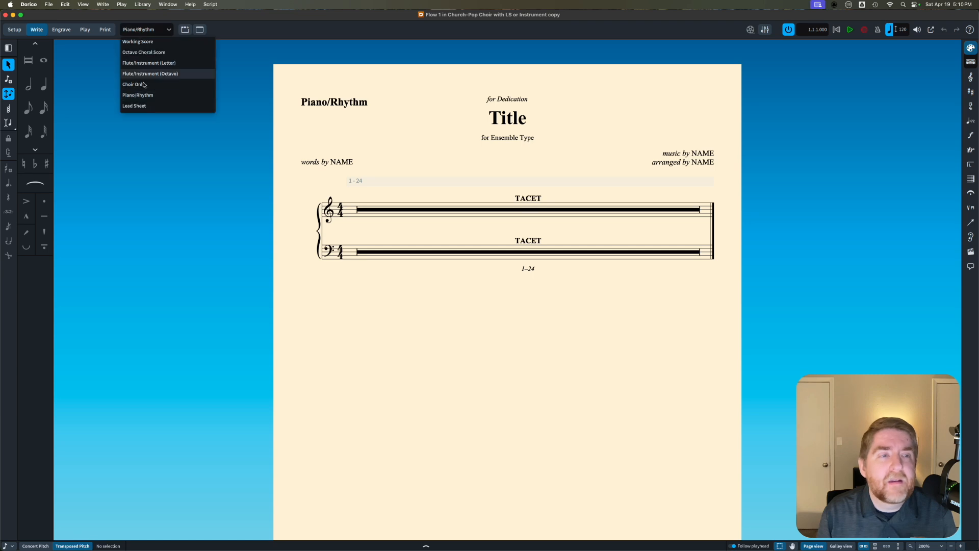
left_click(146, 110)
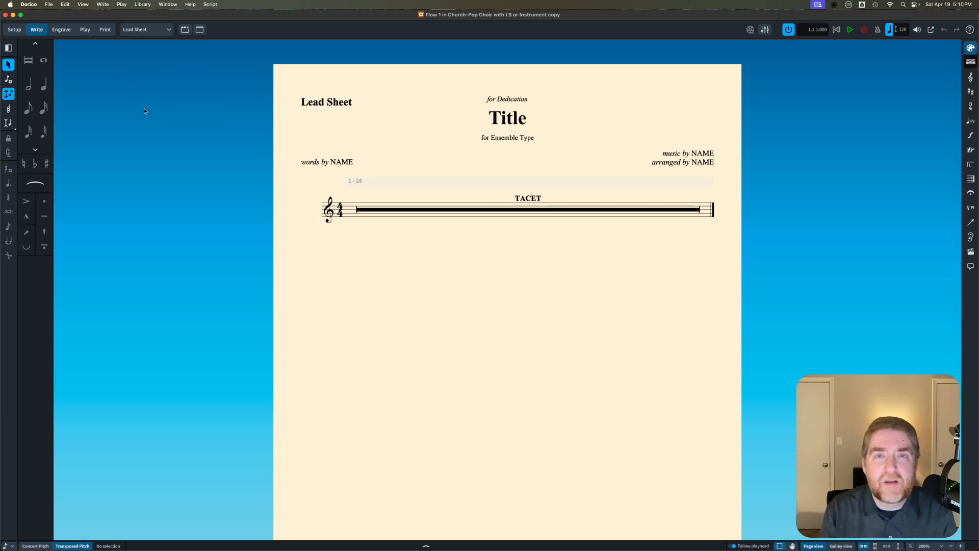
Step: Return to the Octavo Choral Score layout and inspect the text token behind the title, leaving it unedited
left_click(148, 29)
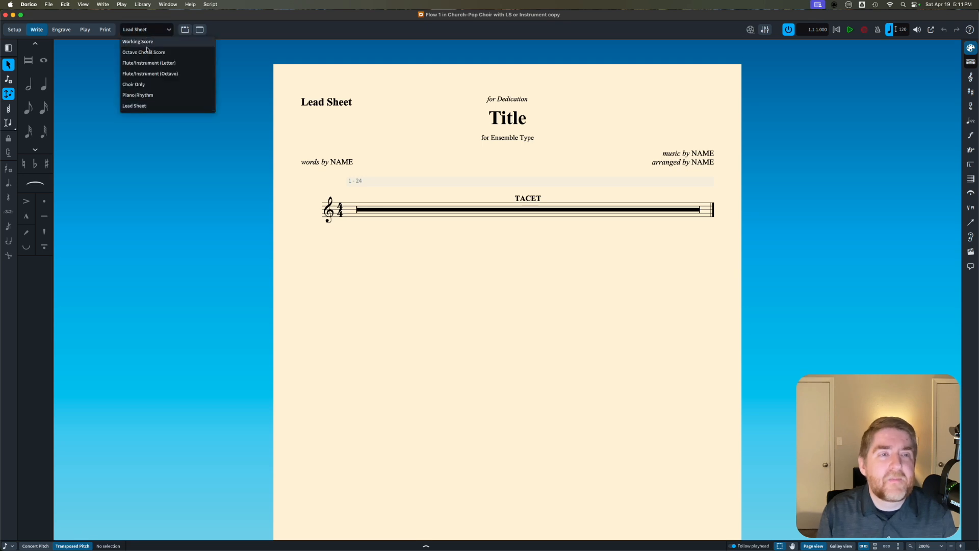
left_click(150, 53)
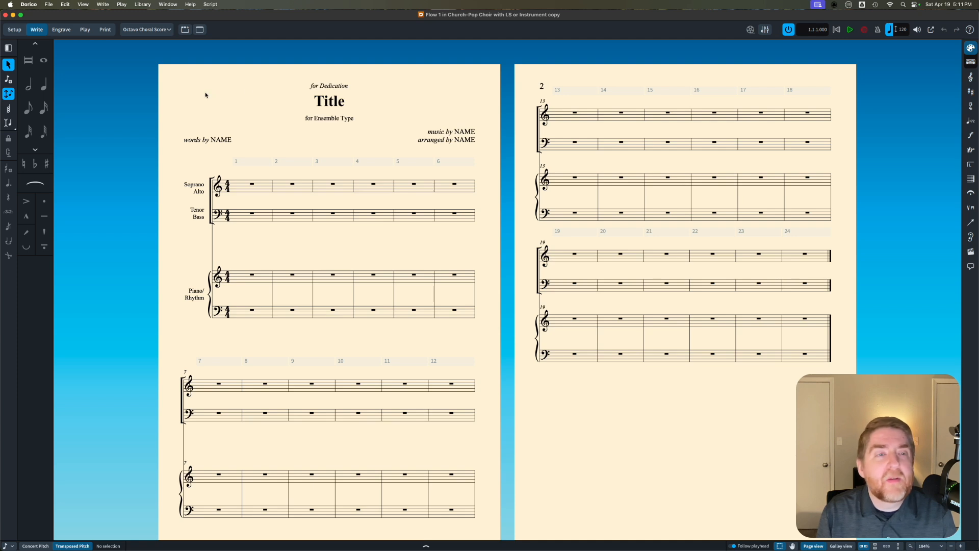
double_click(334, 101)
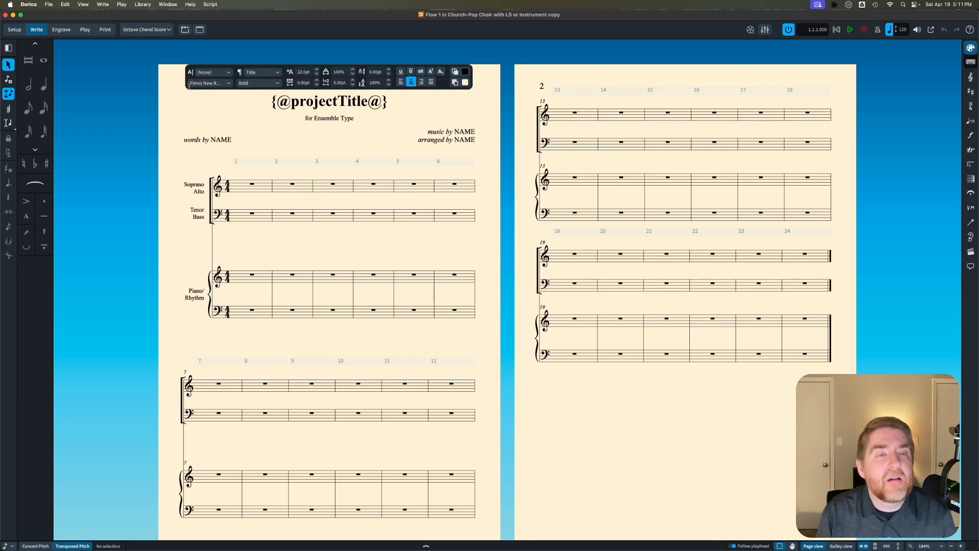
left_click(171, 90)
Step: Set the project title to "Nearer, My God to Thee" in the project info
left_click(47, 4)
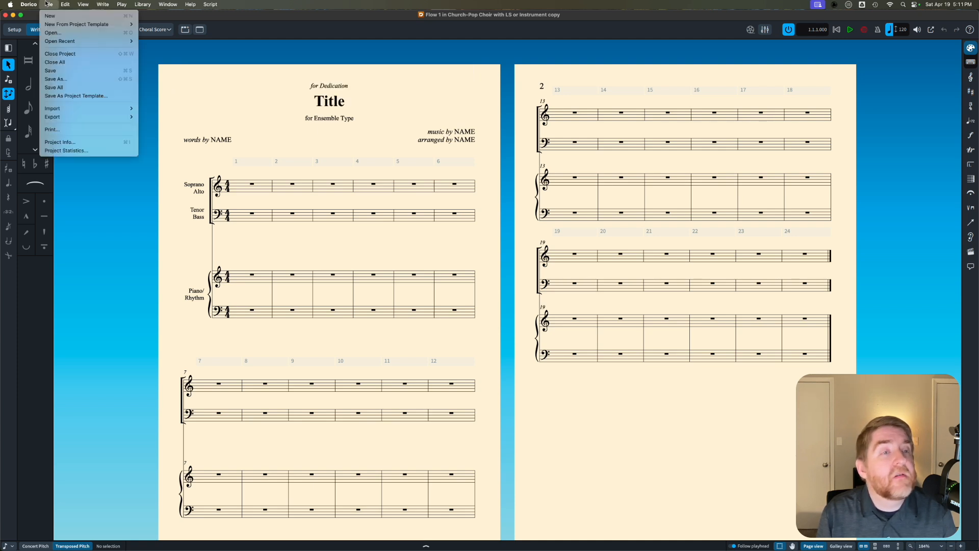
left_click(60, 141)
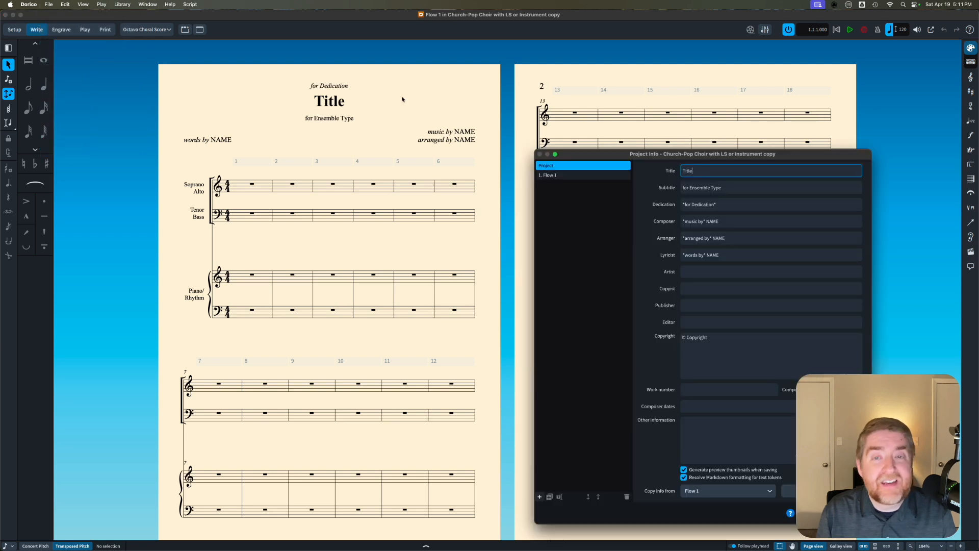
double_click(702, 171)
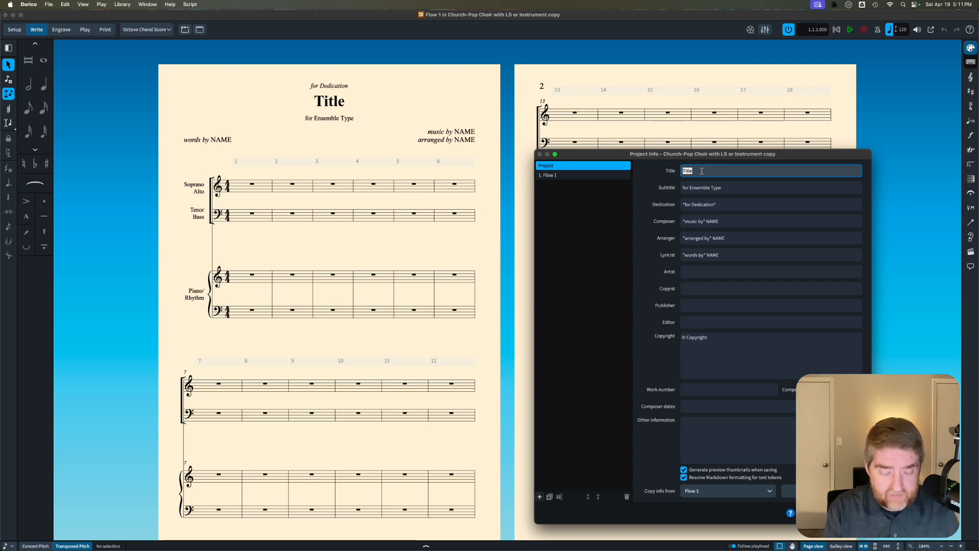
type("Nearer, My G")
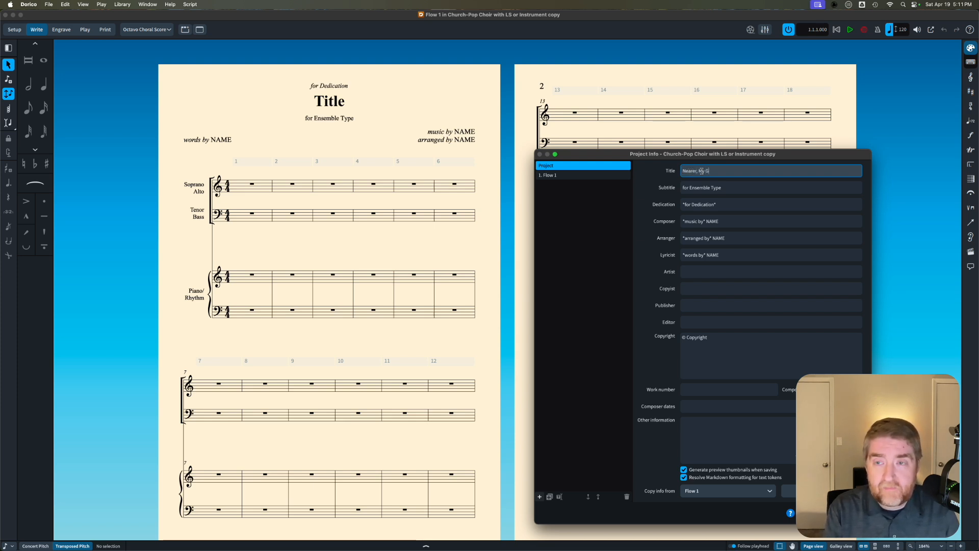
type("od to Thee")
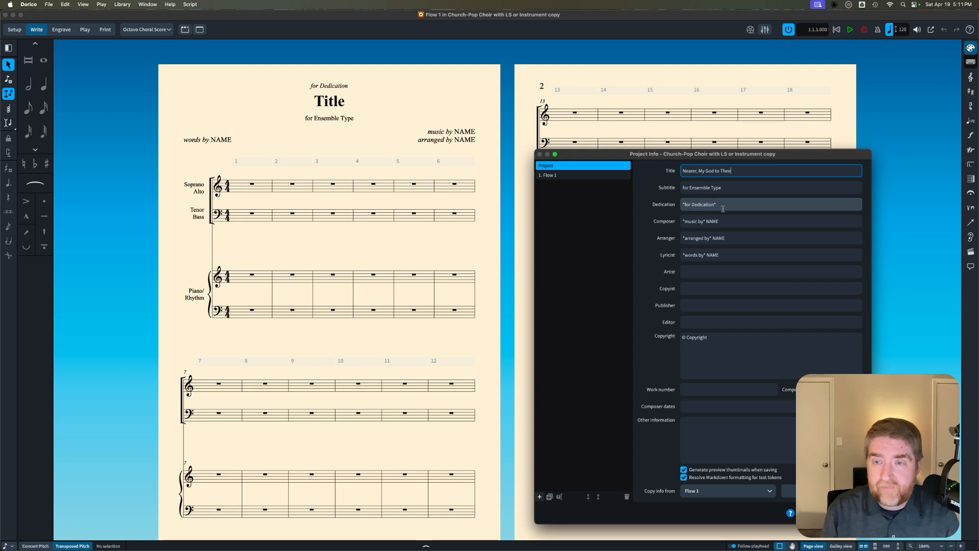
Step: Replace the NAME placeholder in the arranger credit with the arranger's full name and apply the project info
double_click(711, 240)
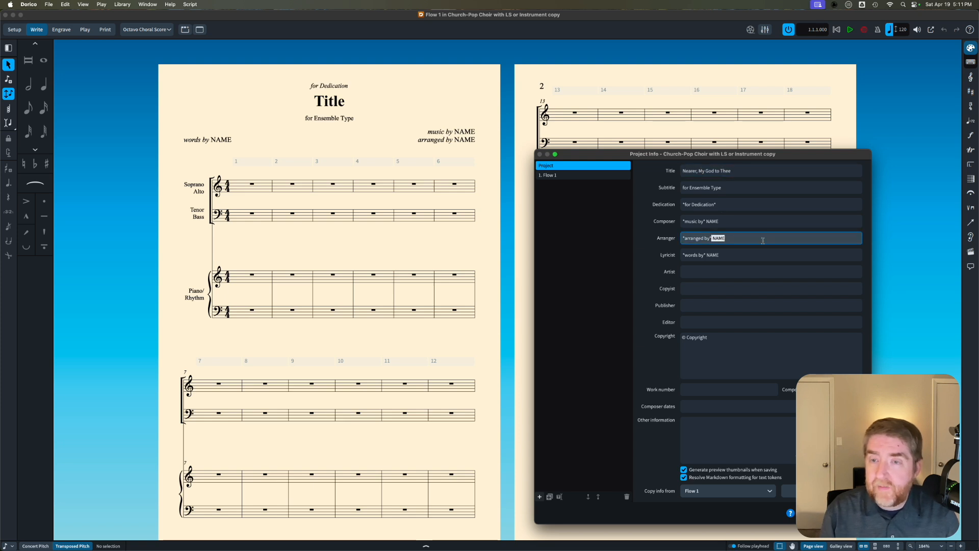
type("MICHAEL WARE")
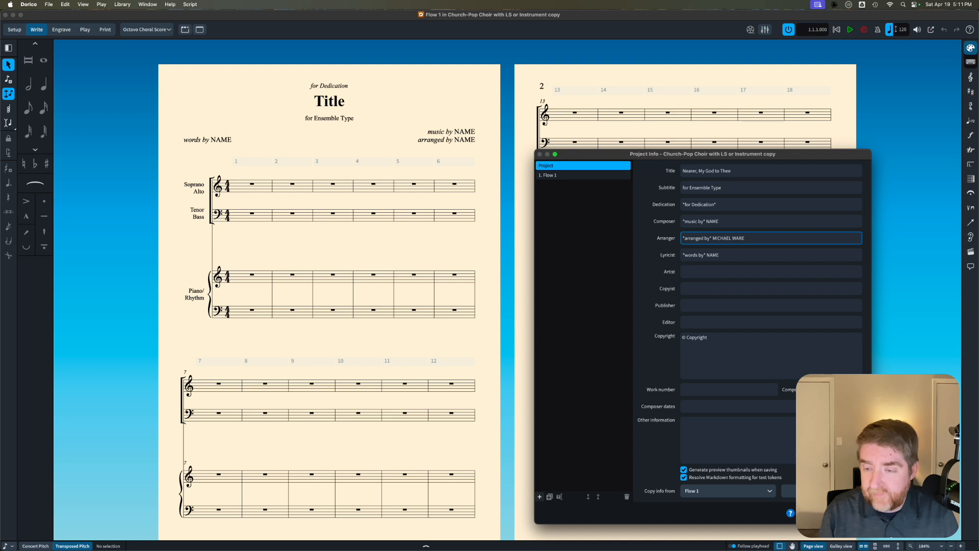
key("Return")
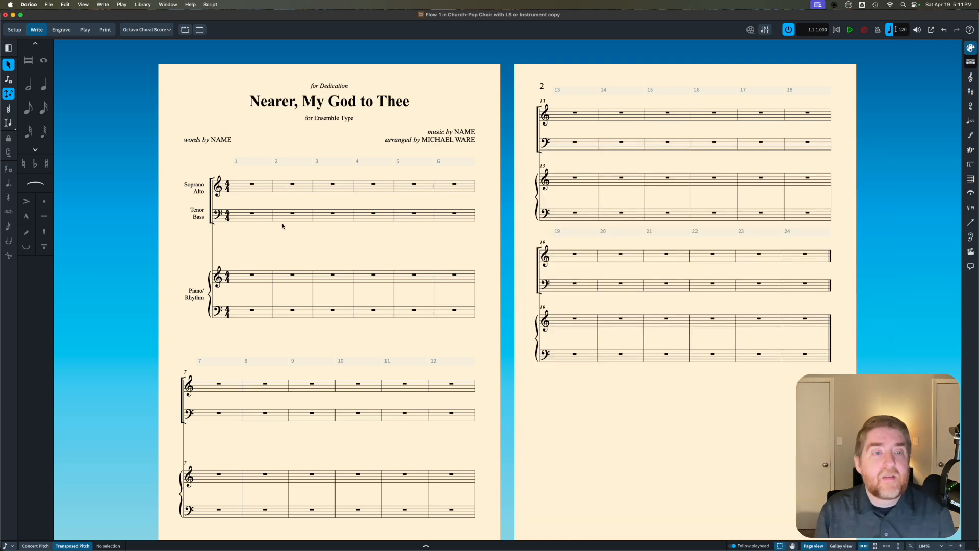
Step: Enter two bars of chords in the Piano/Rhythm treble staff from bar 1, finishing bar 2 with three quarter-note chords
left_click(251, 276)
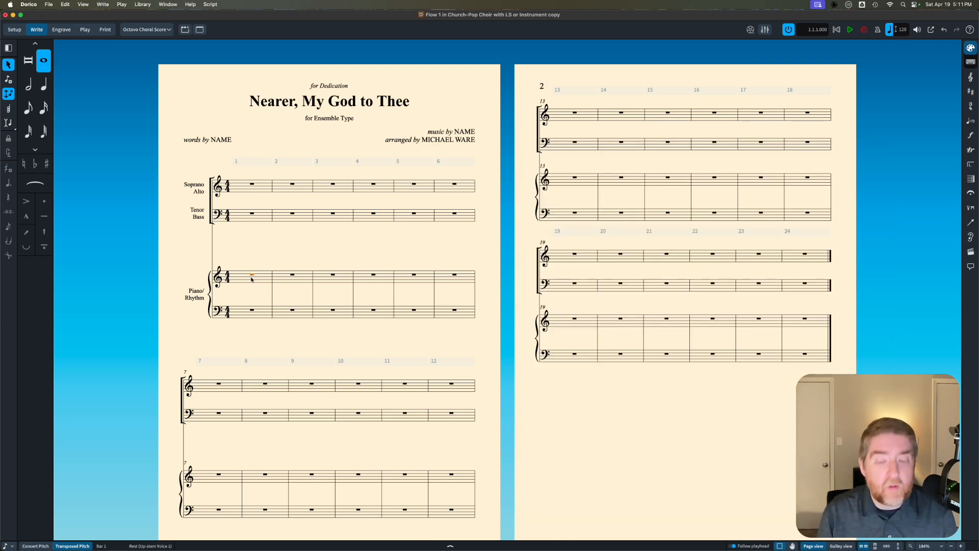
key("Return")
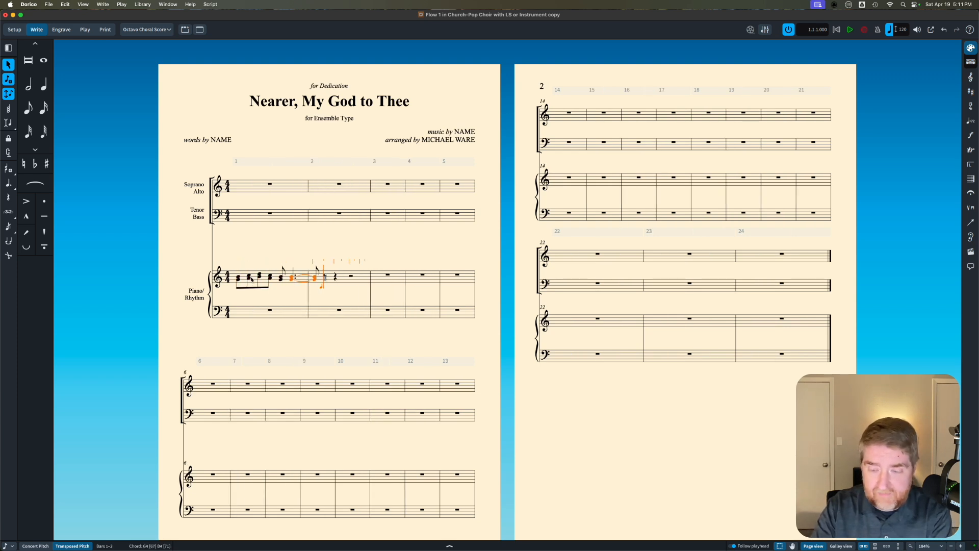
key("5")
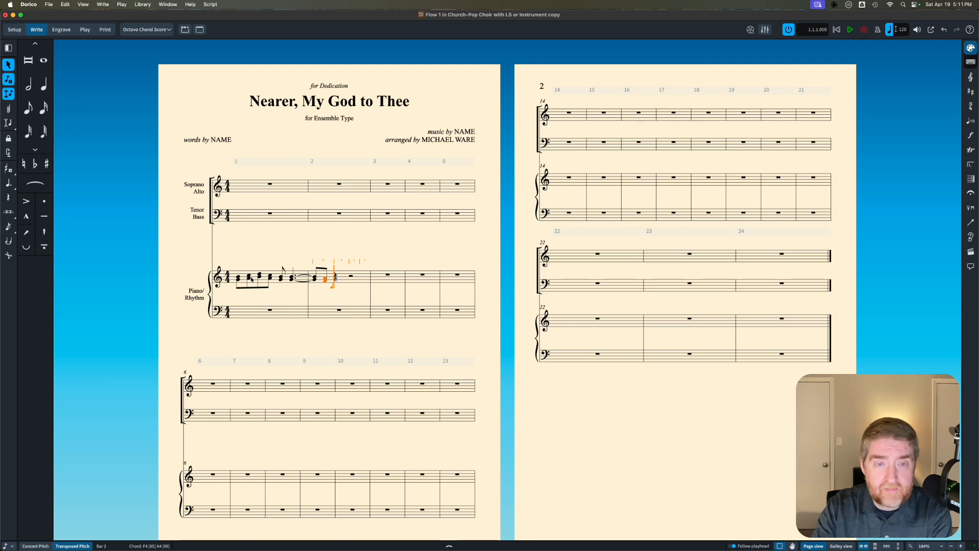
key("6")
key("6")
key("6")
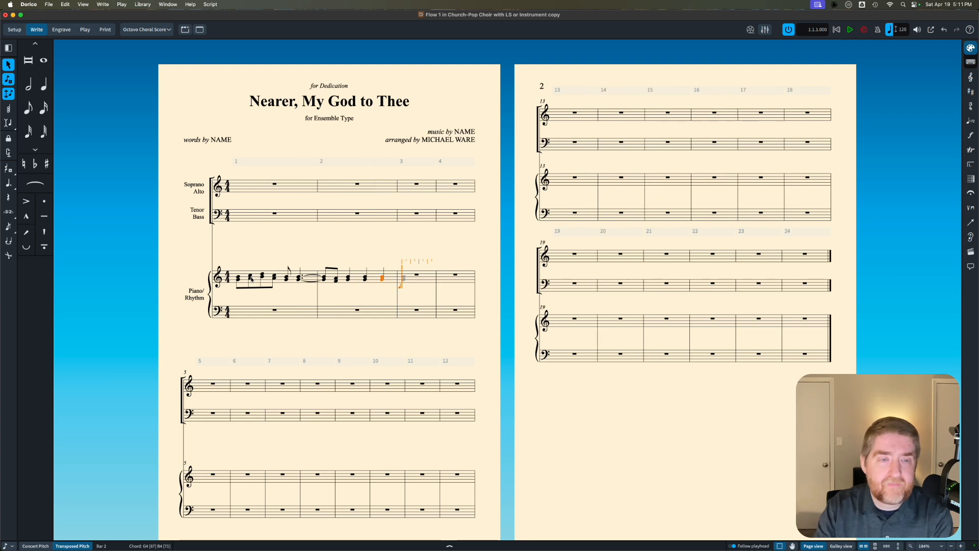
Step: Add a crescendo from the first piano chord of bar 1, leading to a forte at the start of bar 2
left_click(238, 279)
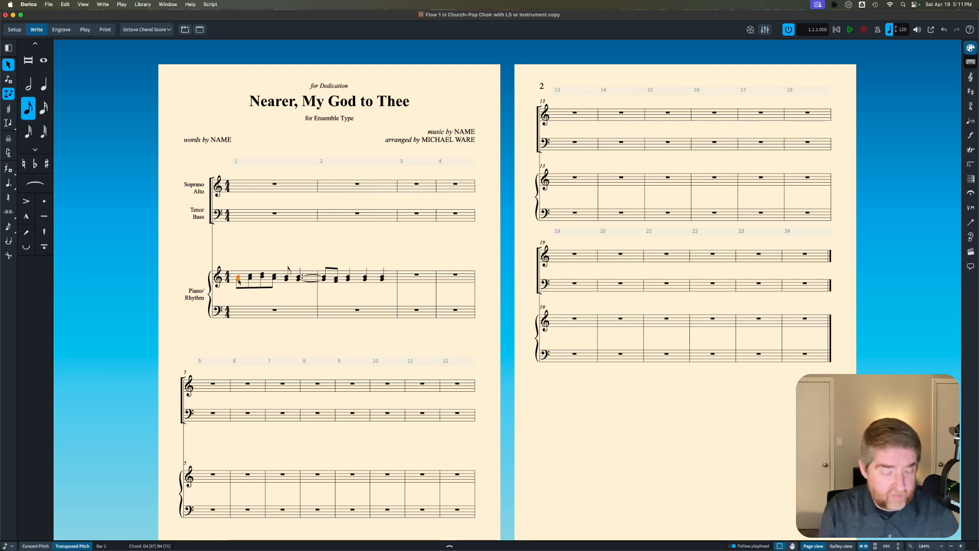
key("shift+d")
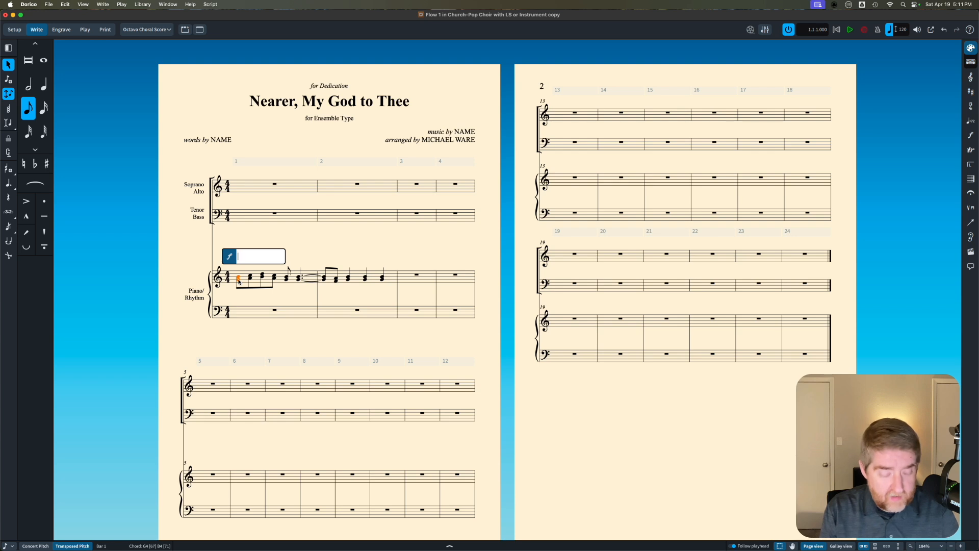
type("<")
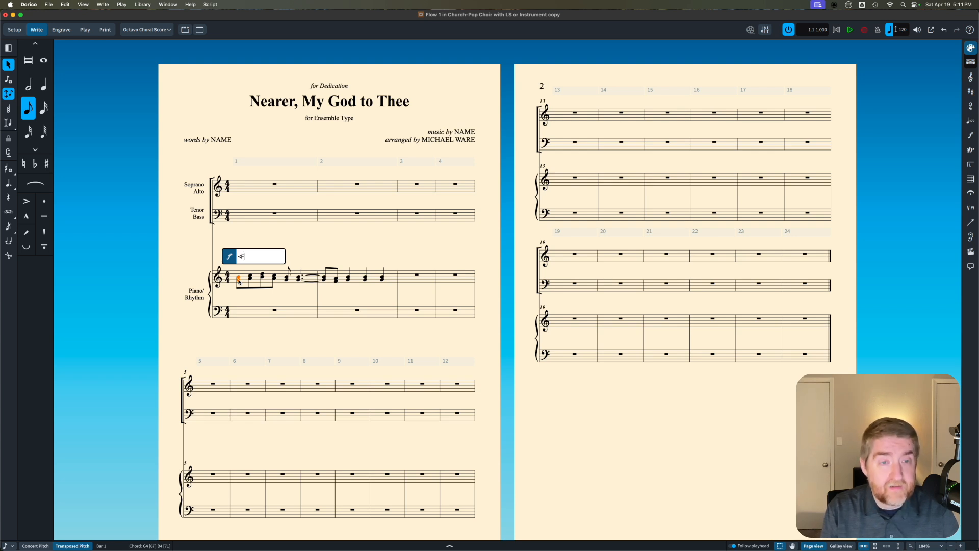
type("F")
key("Return")
left_click_drag(251, 297, 329, 298)
left_click(343, 295)
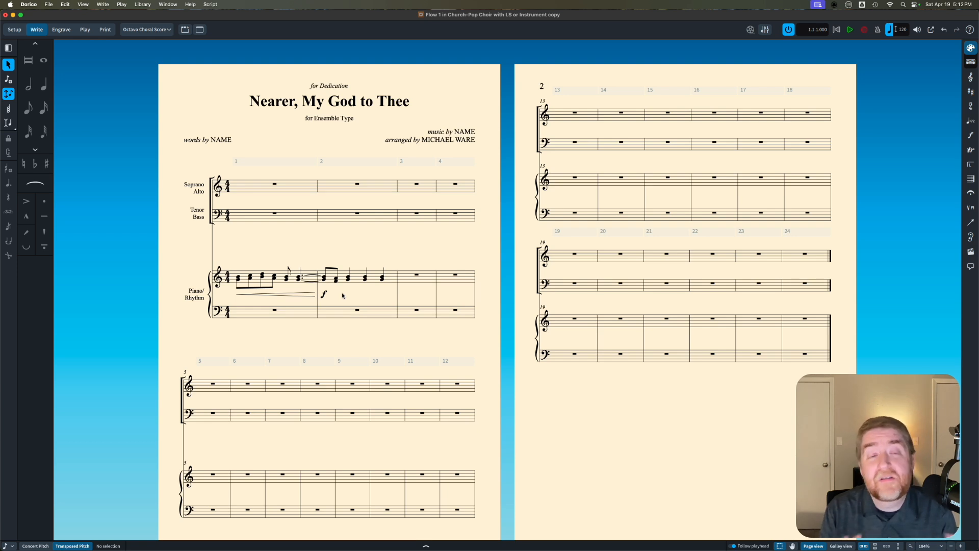
Step: Delete all chords and dynamics in bars 1–2 of the Piano/Rhythm treble staff
left_click(279, 280)
left_click(392, 275, "shift")
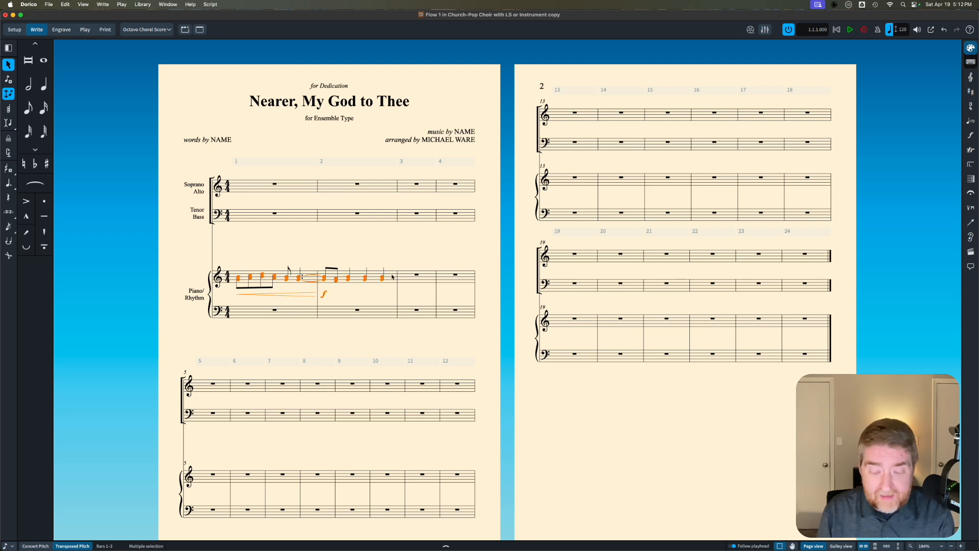
key("Delete")
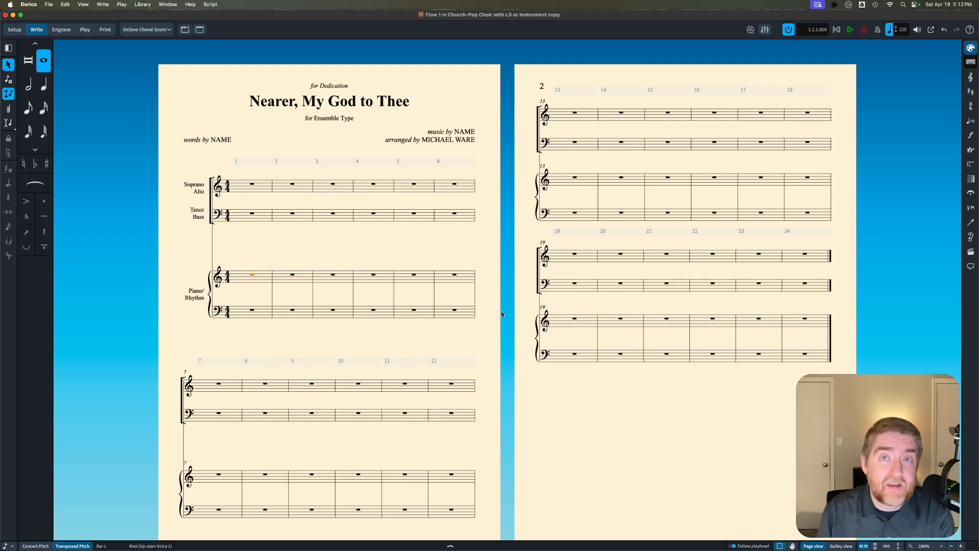
Step: Switch to the existing Nearer, My God, to Thee full score and select and copy all of its music
mouse_move(510, 550)
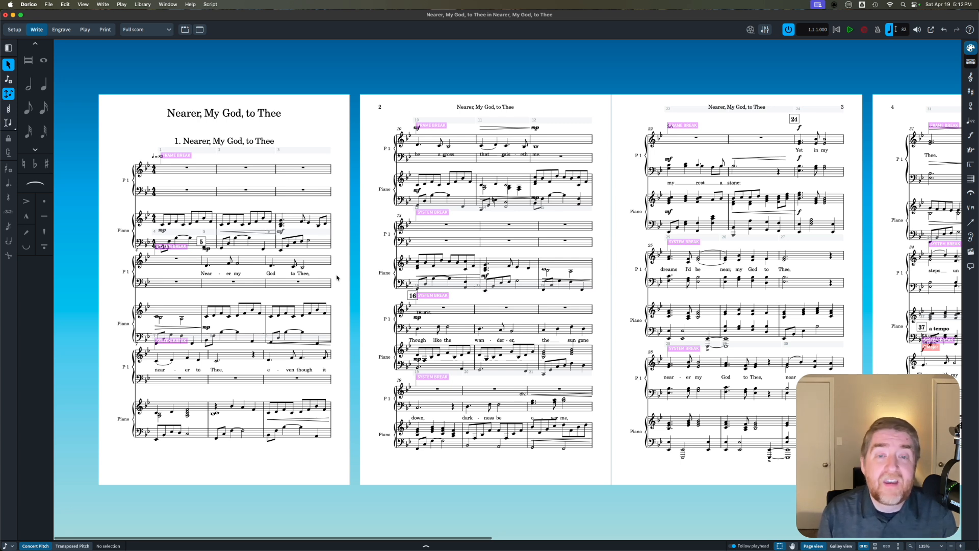
left_click(187, 169)
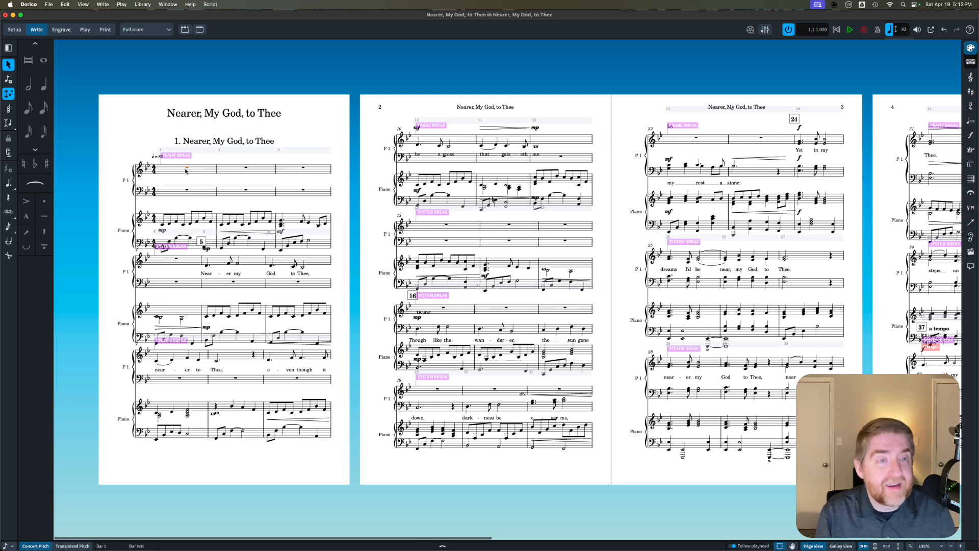
key("super+a")
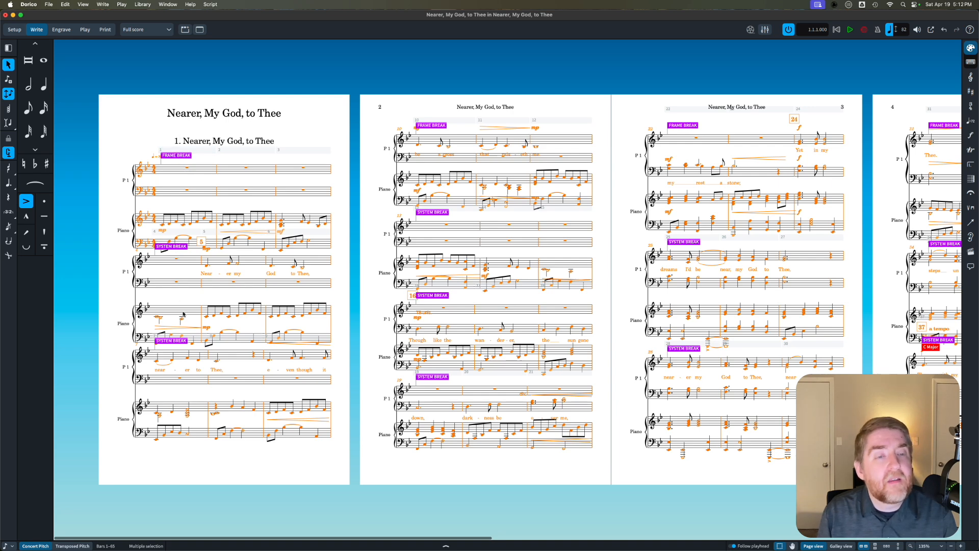
scroll(357, 327, "right", 10)
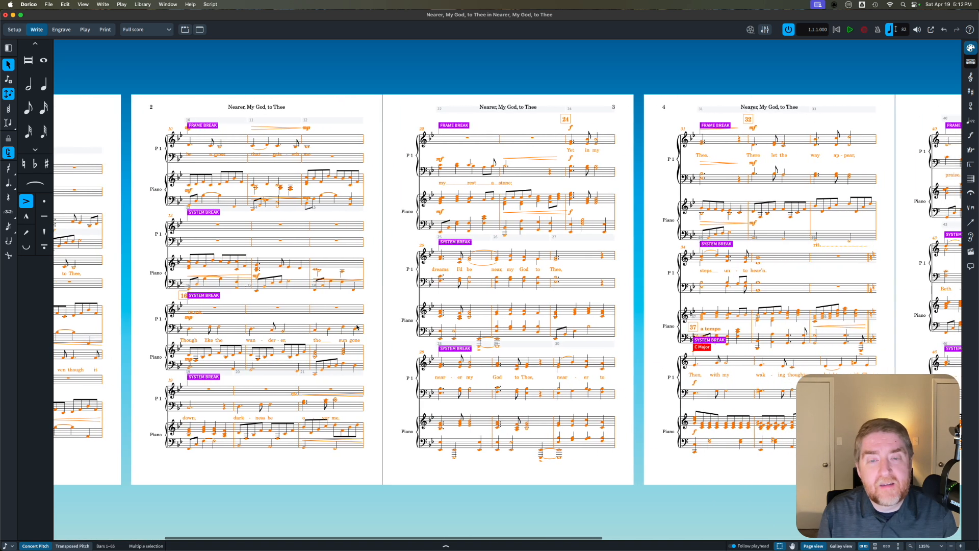
scroll(357, 327, "right", 6)
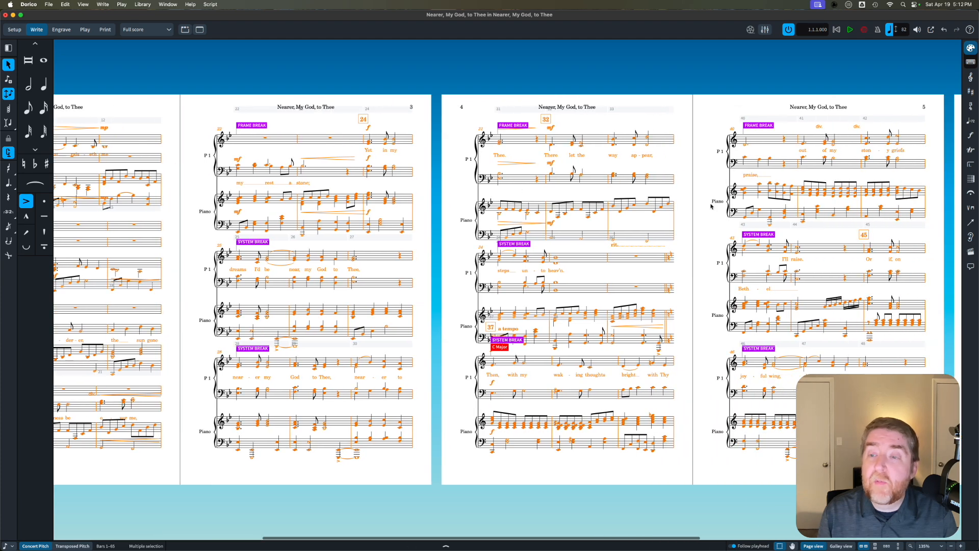
scroll(711, 206, "right", 20)
scroll(710, 206, "left", 20)
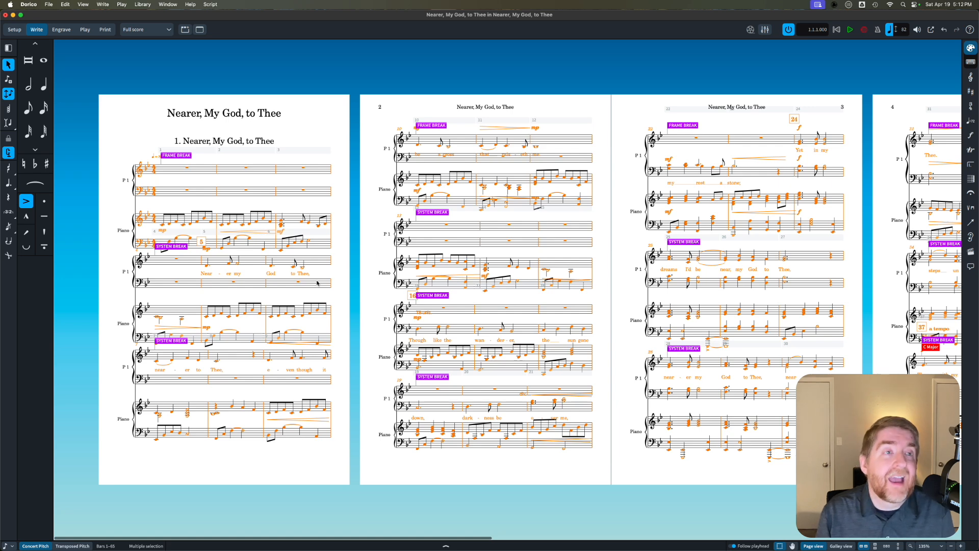
Step: Return to the choir template and paste the copied music at bar 1 of the Soprano/Alto staff
left_click(13, 14)
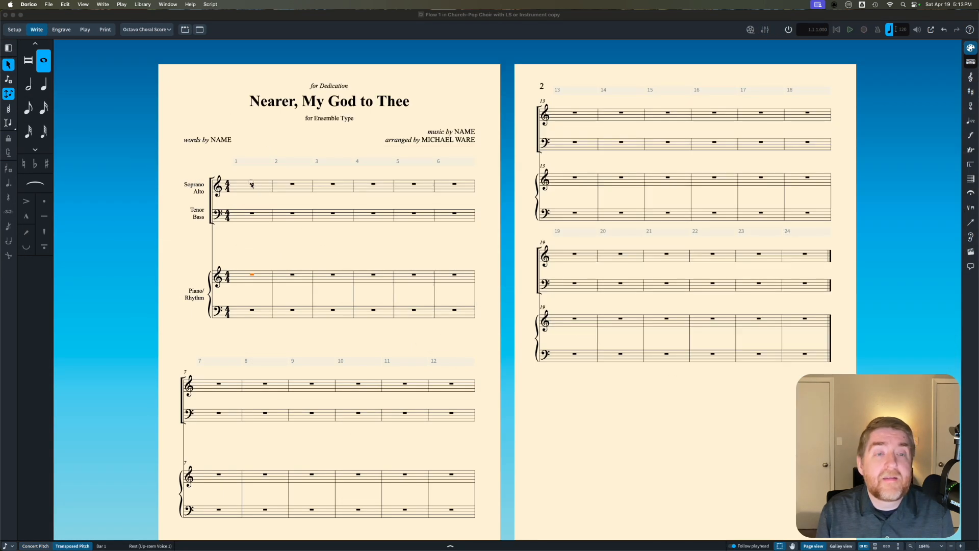
left_click(251, 185)
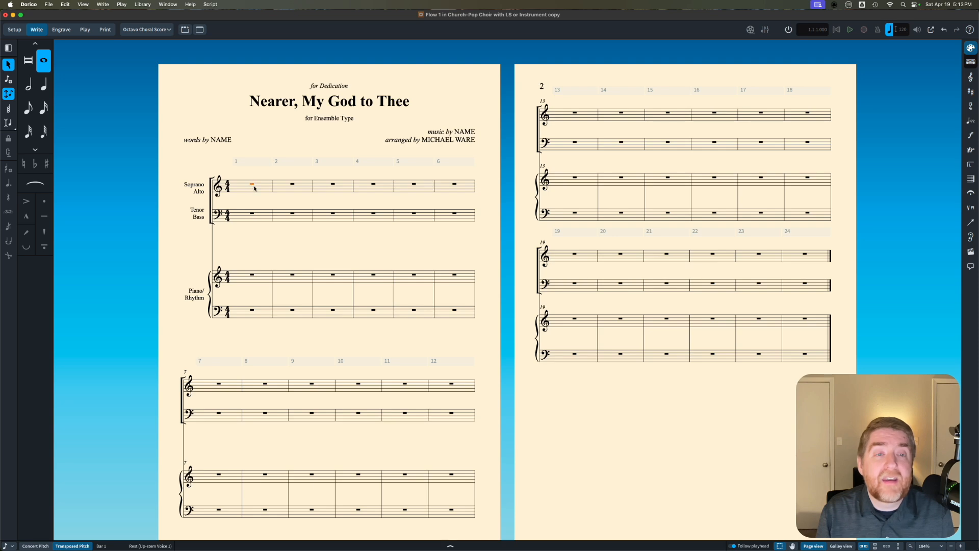
key("super+v")
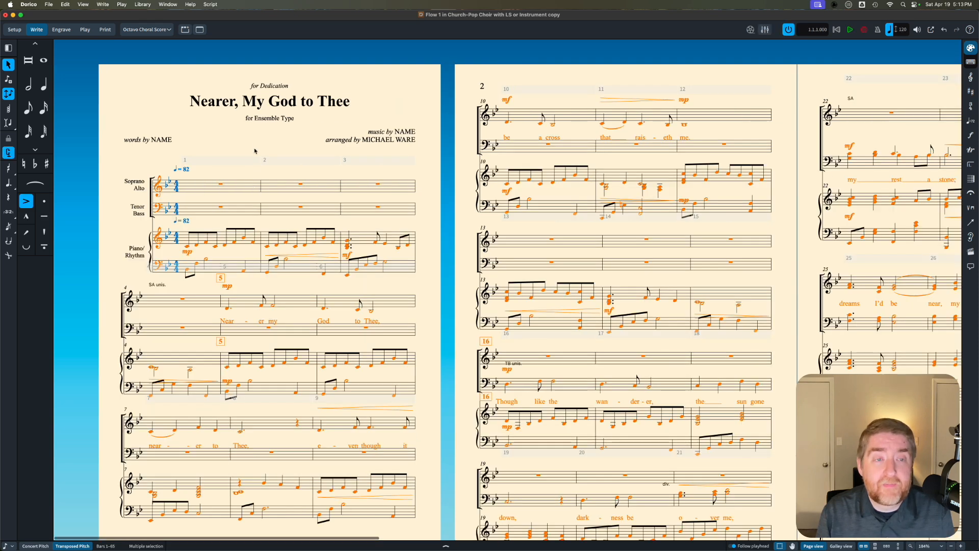
key("Escape")
Step: Add slurs in the Tenor/Bass staff over the three bar 40 notes on "praise" and from the middle note of bar 43
scroll(308, 177, "down", 2)
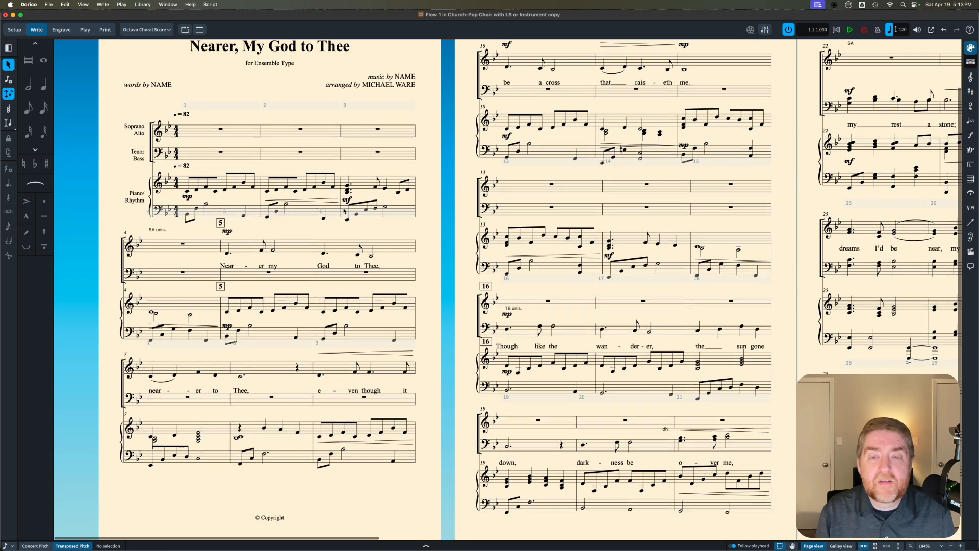
scroll(342, 211, "down", 4)
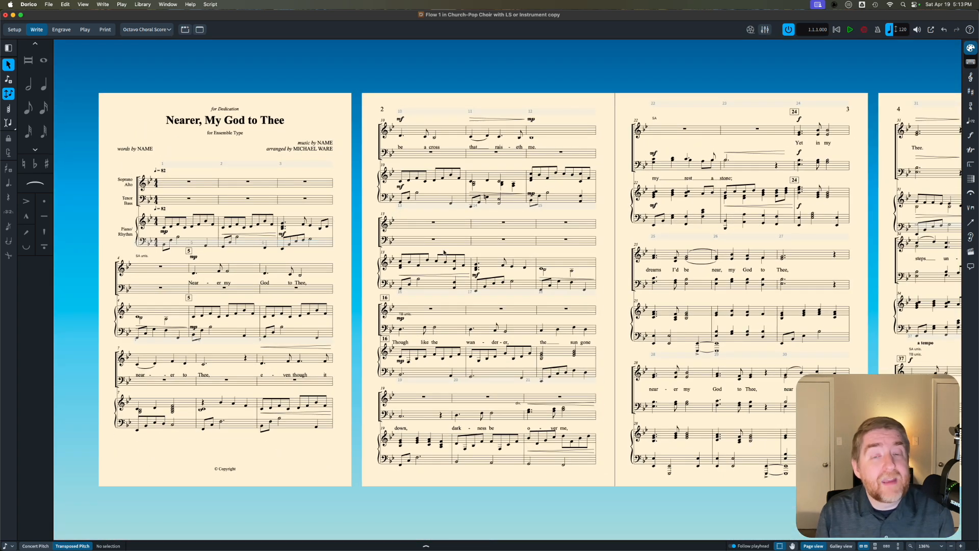
scroll(496, 243, "right", 5)
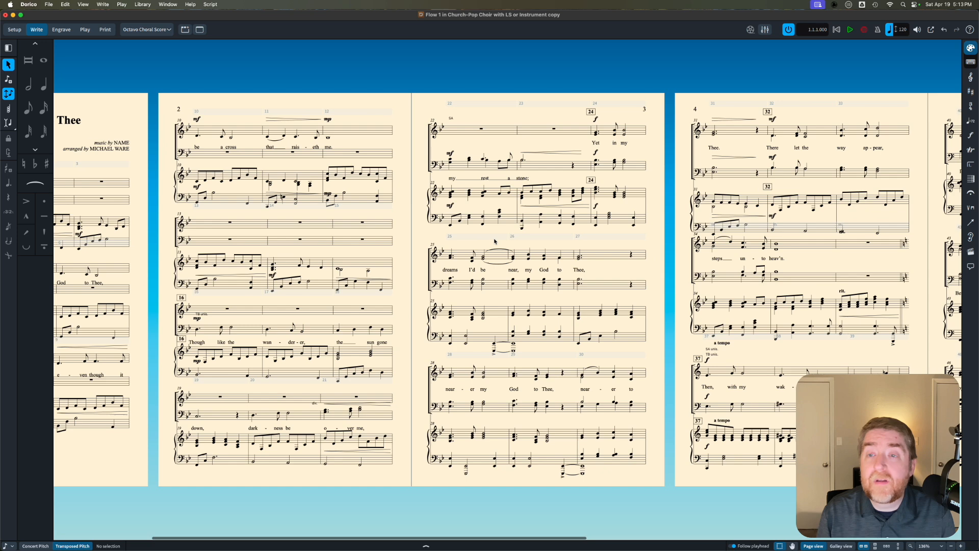
scroll(495, 241, "right", 10)
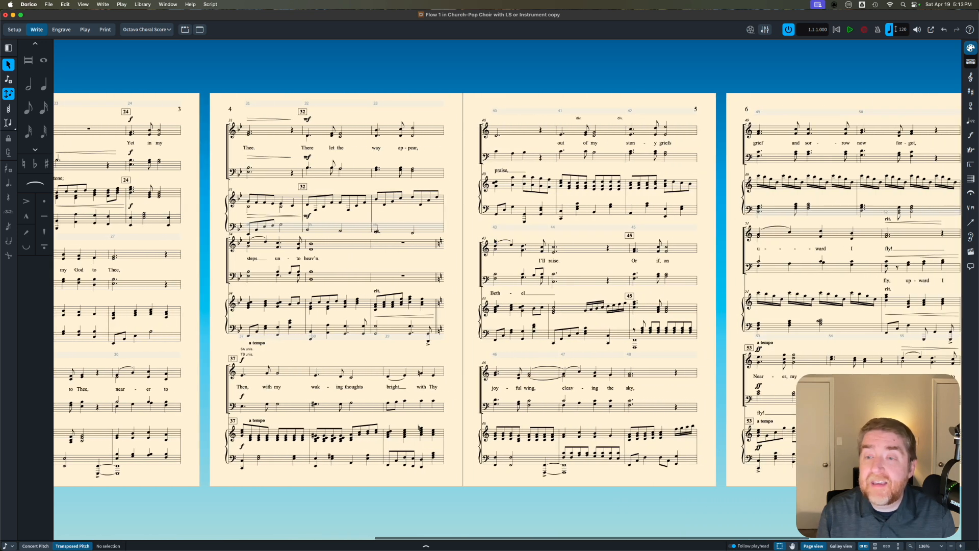
scroll(495, 241, "right", 2)
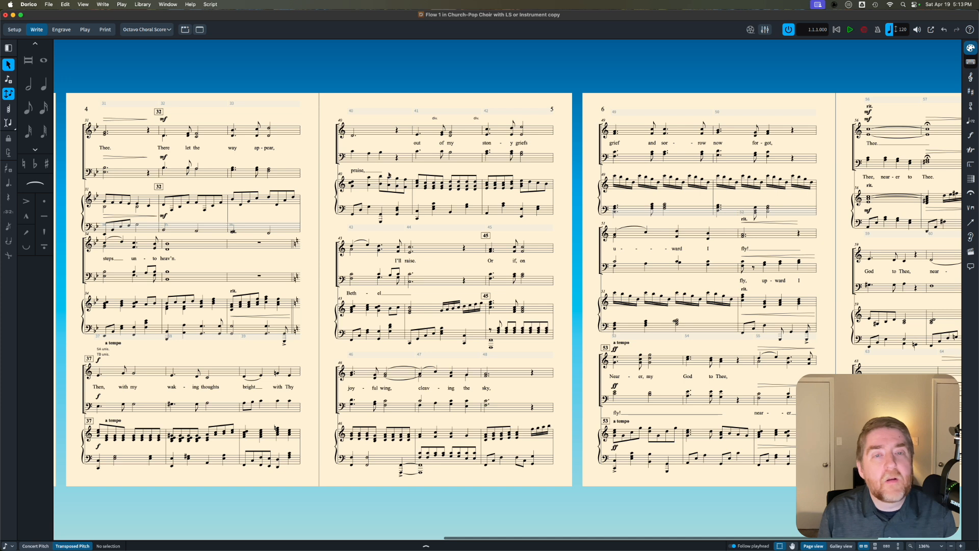
left_click(351, 152)
left_click(382, 154, "shift")
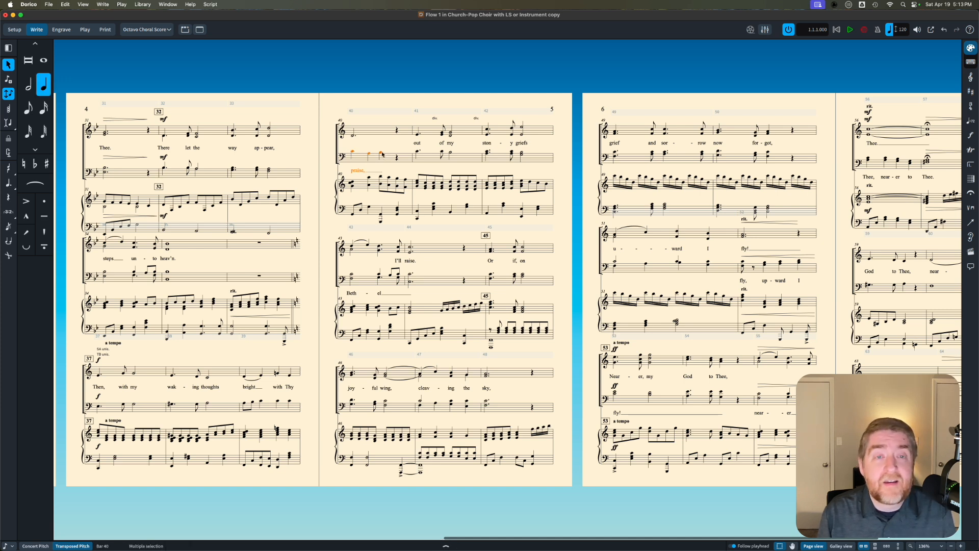
key("s")
left_click(379, 276)
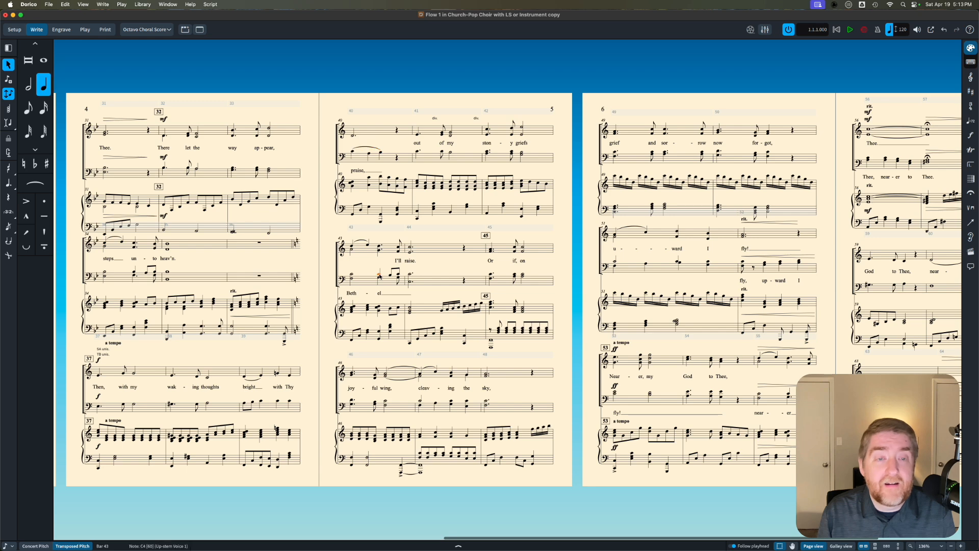
key("s")
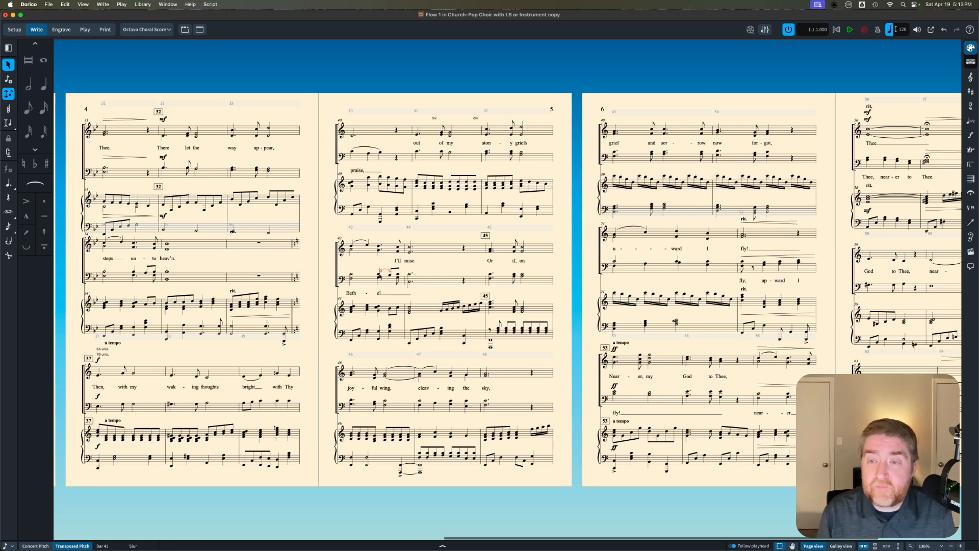
Step: Hide both Soprano/Alto Tenor/Bass staves (a and b) from bar 1 using Manual Staff Visibility
scroll(380, 276, "right", 5)
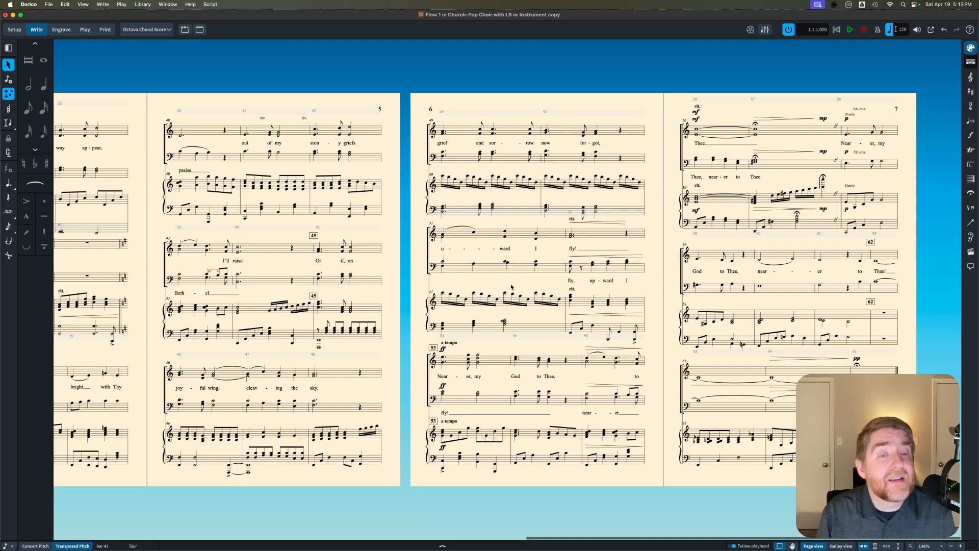
scroll(552, 303, "left", 15)
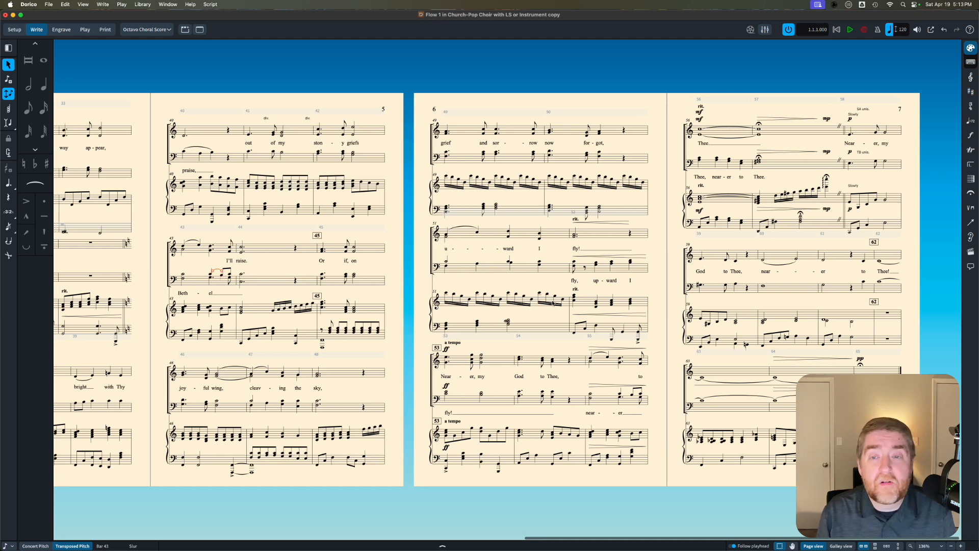
scroll(552, 303, "left", 5)
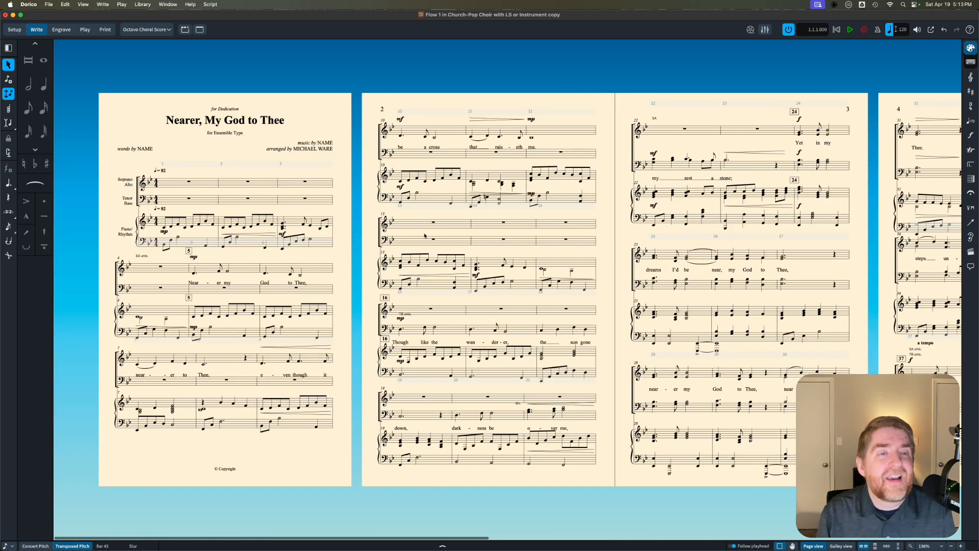
left_click(189, 183)
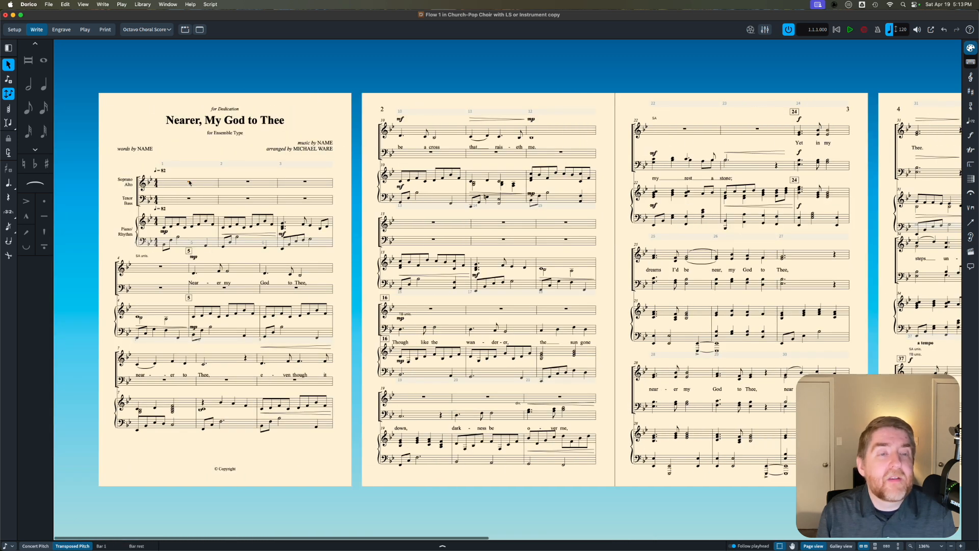
left_click(305, 198, "shift")
left_click(197, 4)
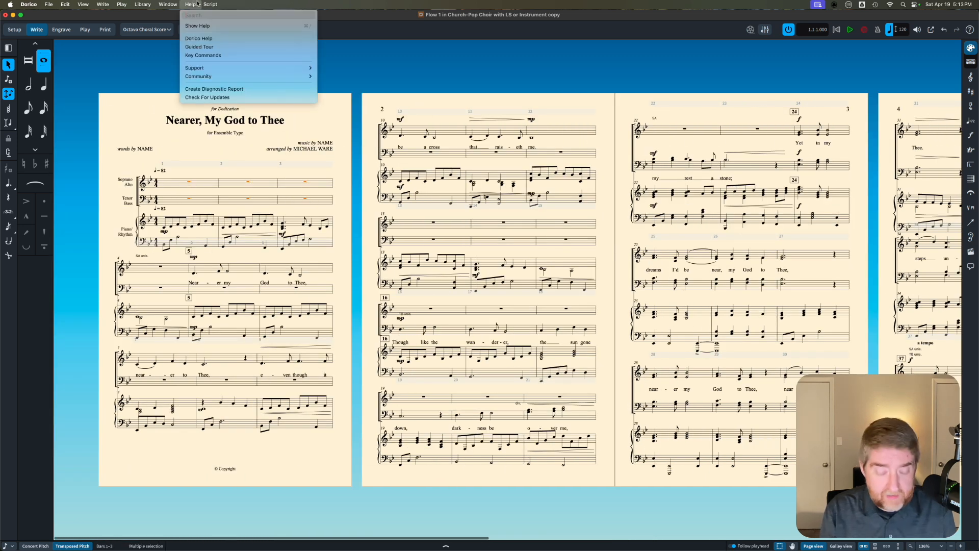
type("manua")
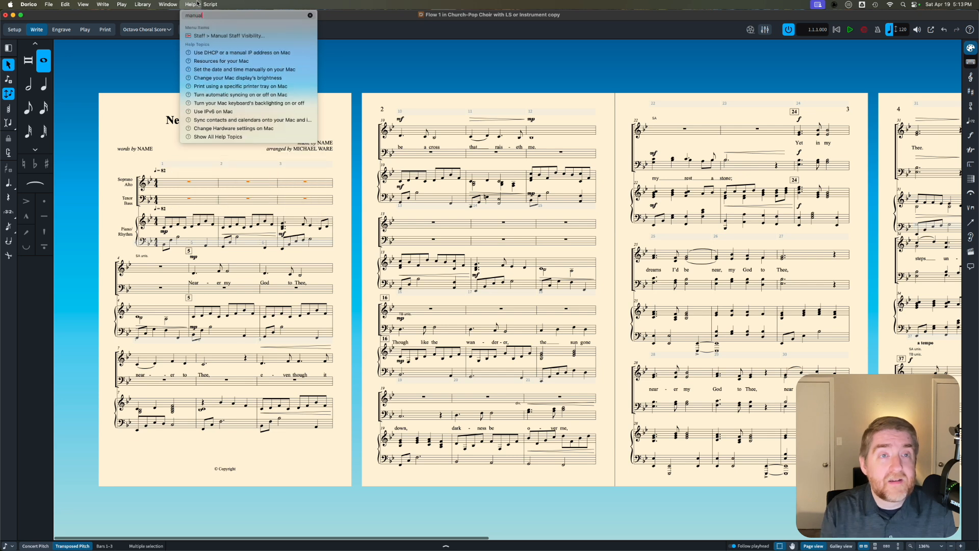
type("l")
left_click(203, 37)
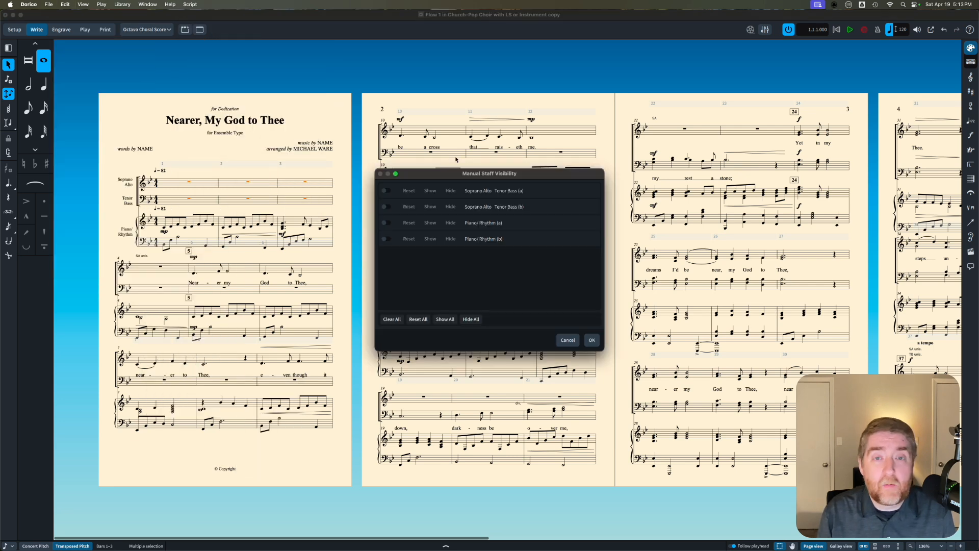
left_click(386, 190)
left_click(387, 206)
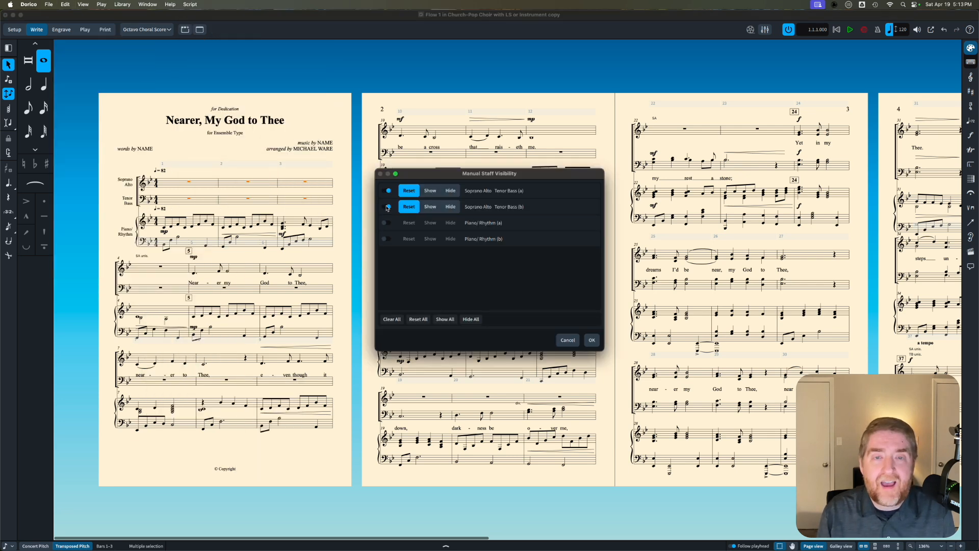
left_click(451, 191)
left_click(450, 207)
left_click(591, 340)
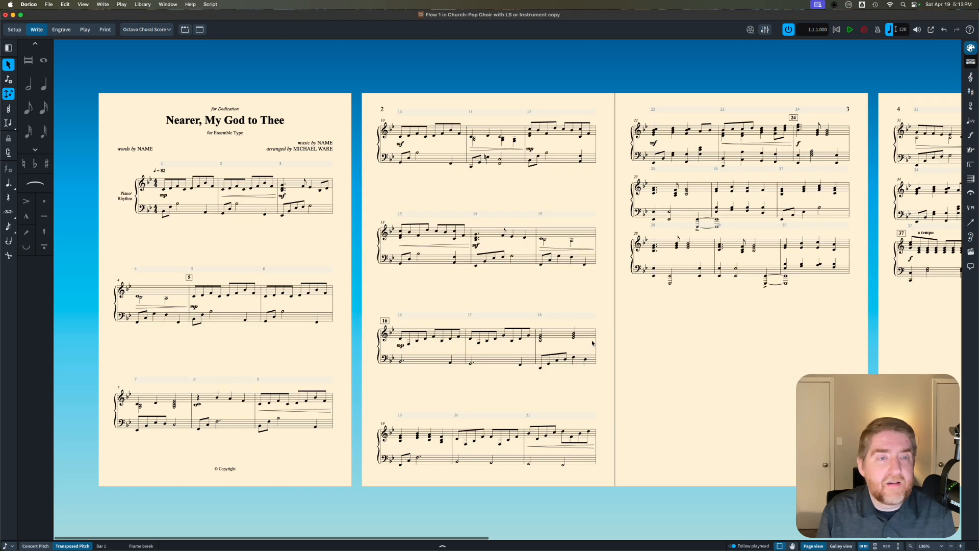
Step: Reset the manual visibility of the Soprano/Alto staff (a) from the system starting at bar 4
left_click(137, 296)
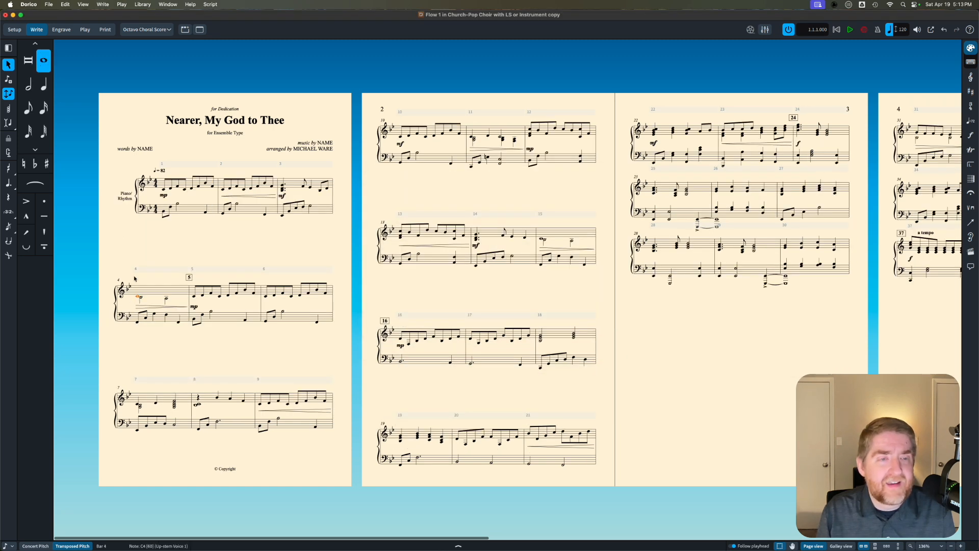
left_click(189, 4)
left_click(203, 36)
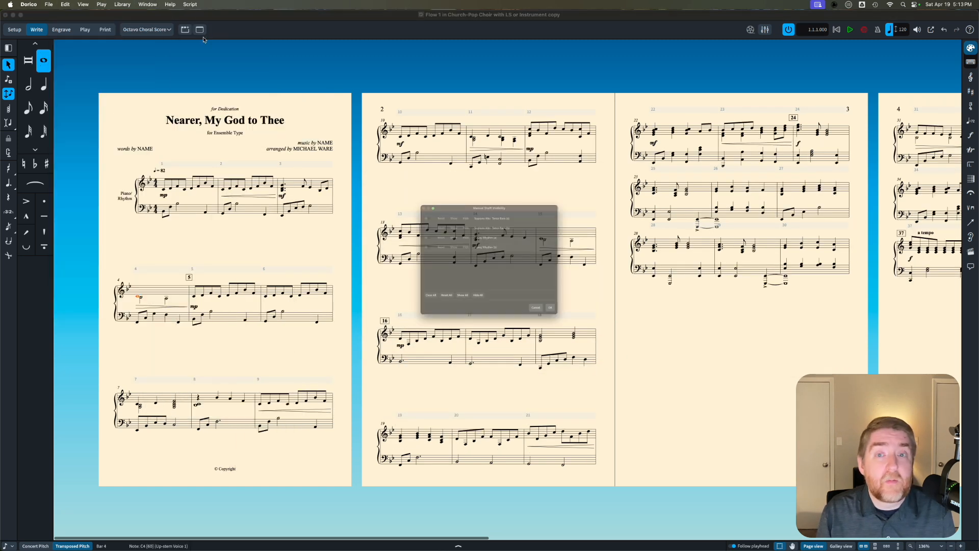
left_click(386, 191)
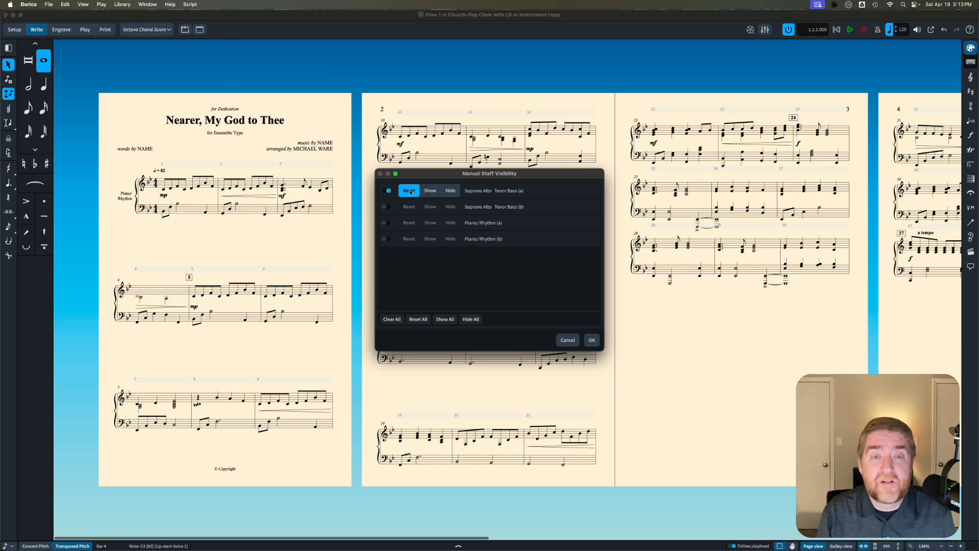
left_click(595, 343)
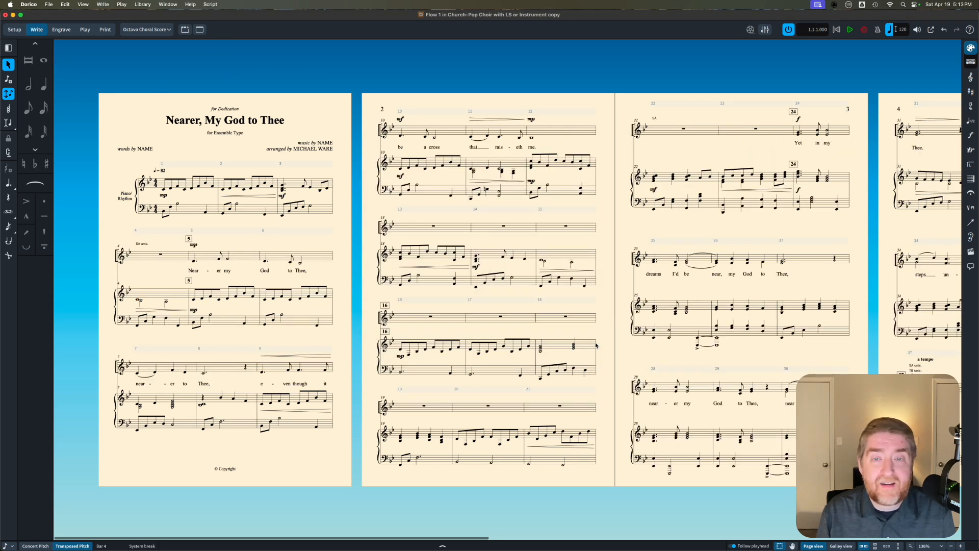
Step: Reset the manual visibility of the Tenor/Bass staff (b) from the system starting at bar 16
left_click(402, 349)
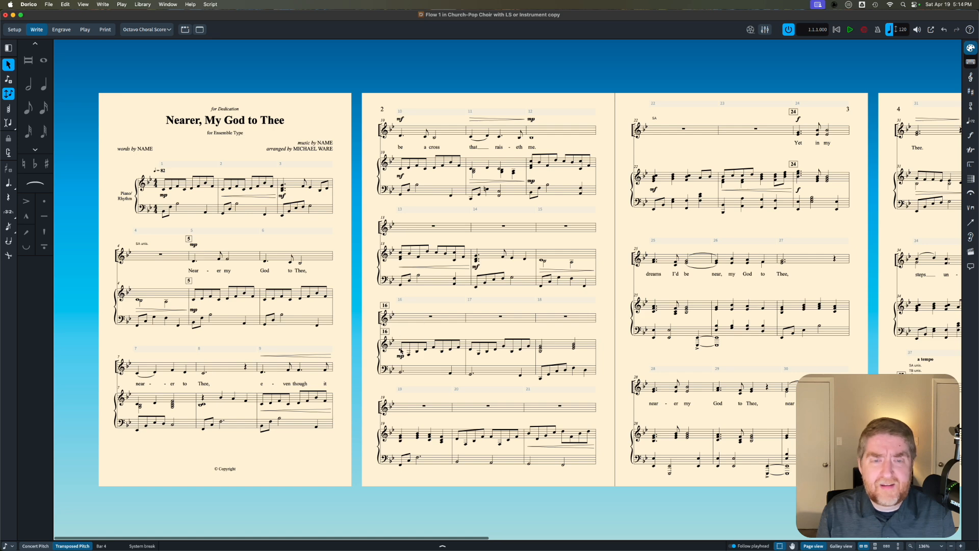
left_click(189, 4)
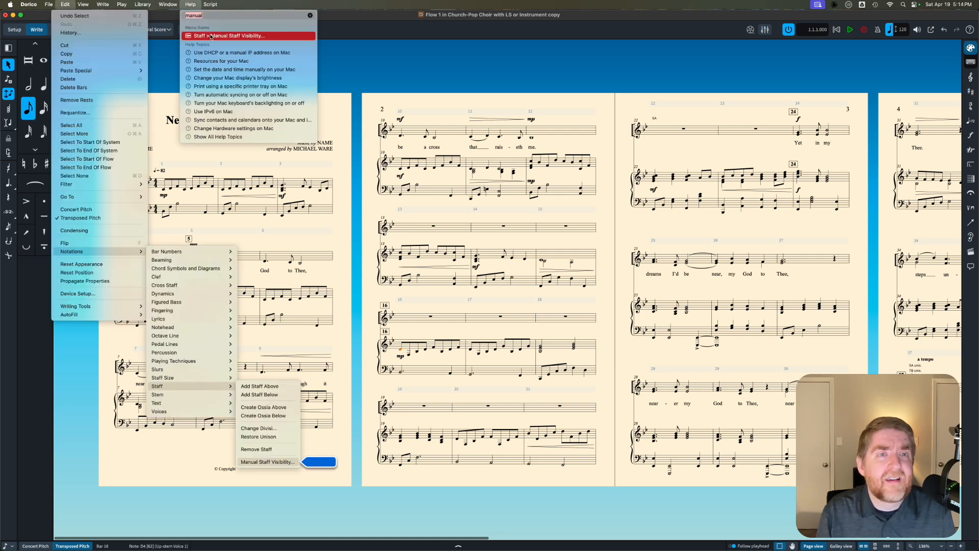
left_click(224, 36)
left_click(386, 206)
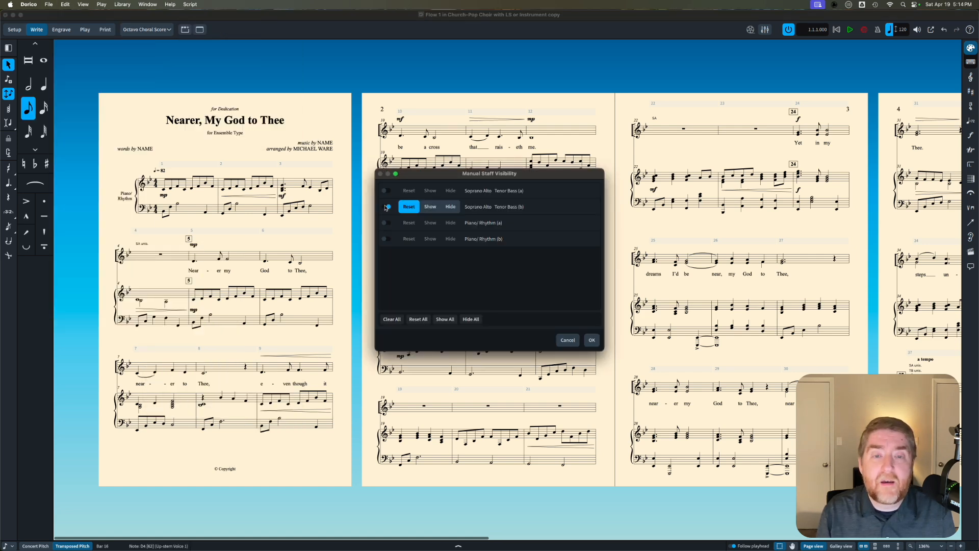
left_click(592, 340)
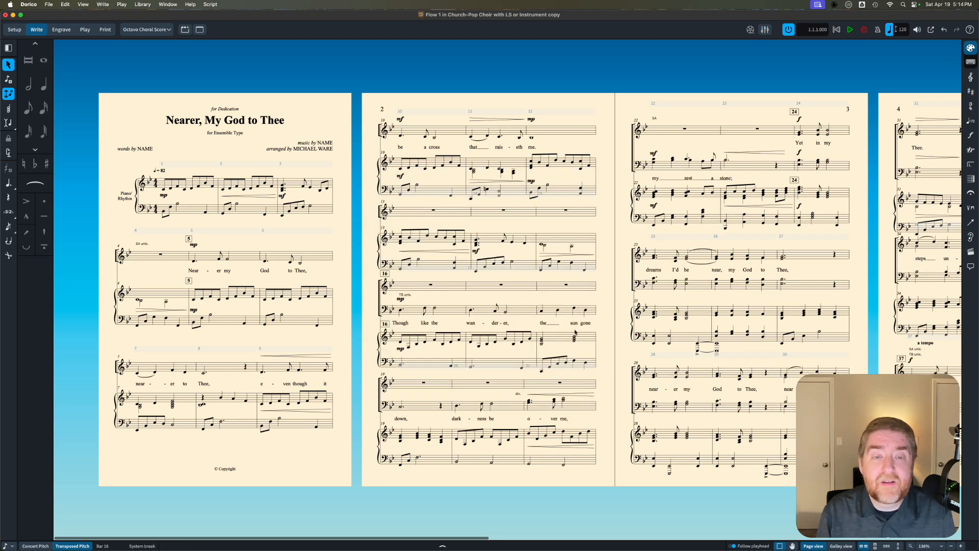
Step: Hide the Soprano/Alto staff (a) from the system starting at bar 13 using Manual Staff Visibility
left_click(434, 211)
left_click(191, 4)
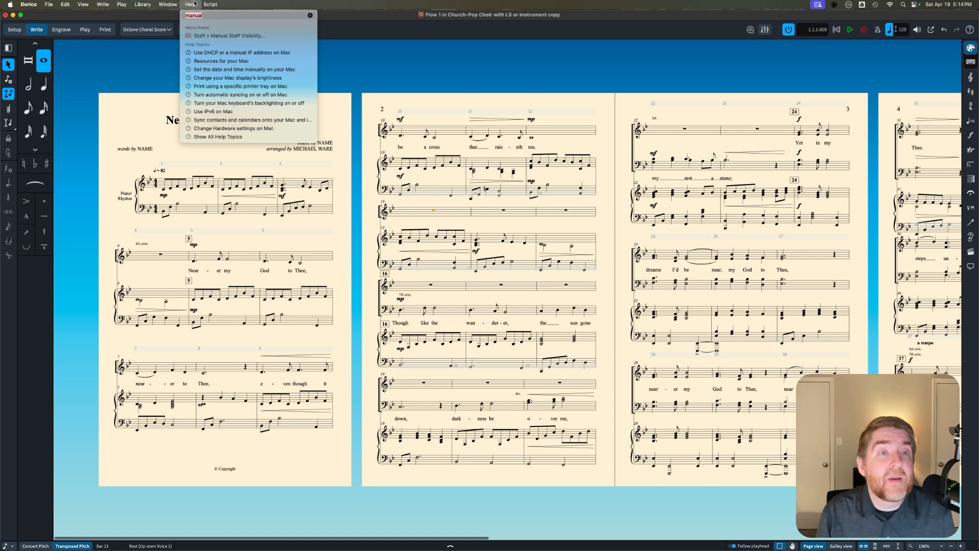
left_click(229, 35)
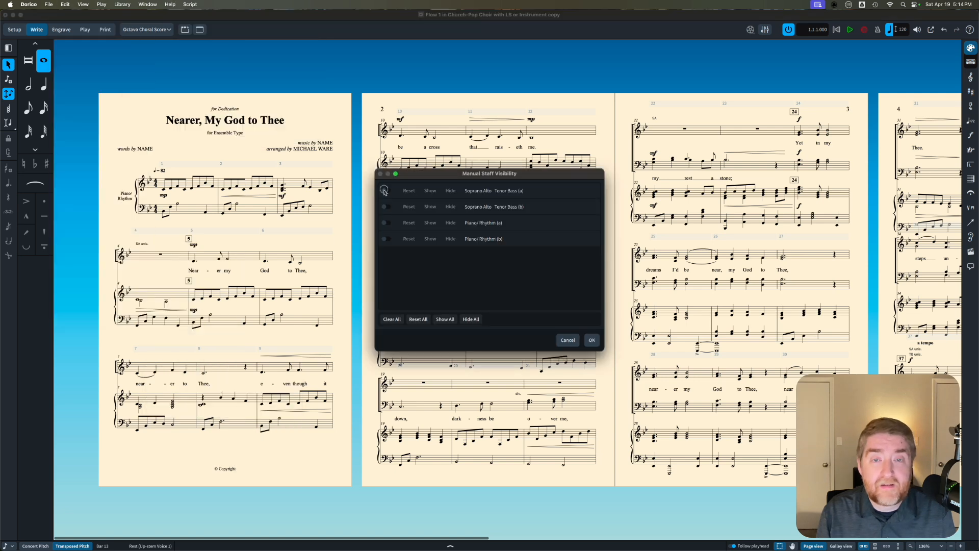
left_click(384, 191)
left_click(450, 191)
left_click(592, 340)
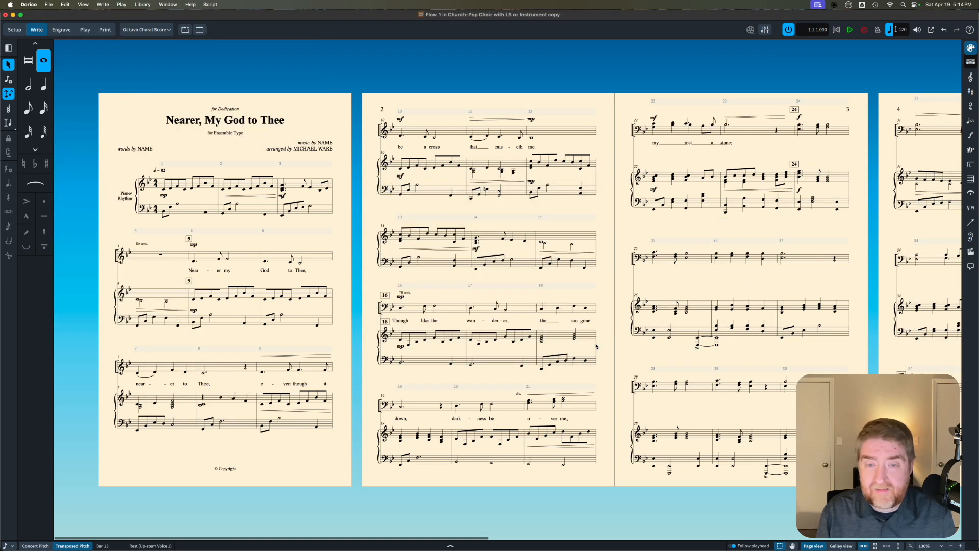
Step: Reset the manual visibility of the Soprano/Alto staff (a) from the system starting at bar 22
left_click(653, 125)
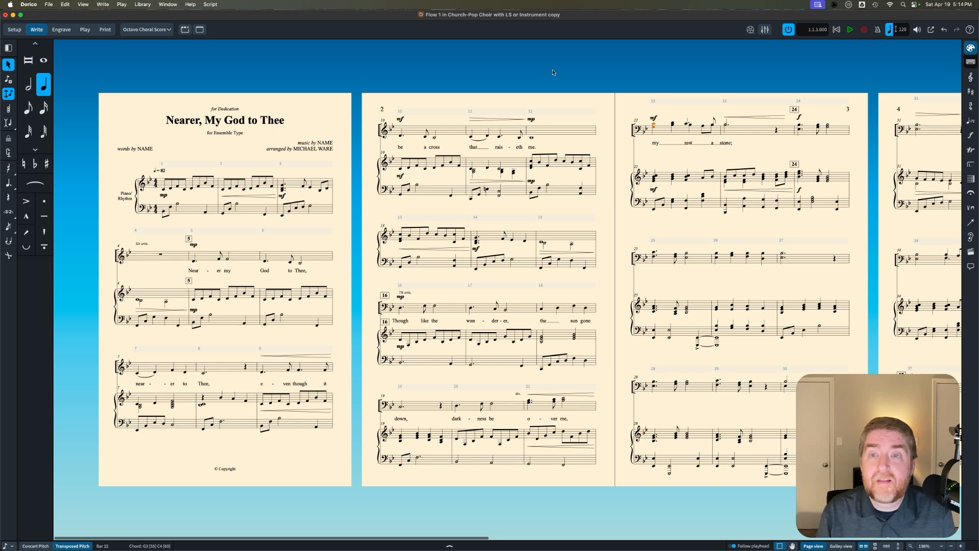
left_click(191, 4)
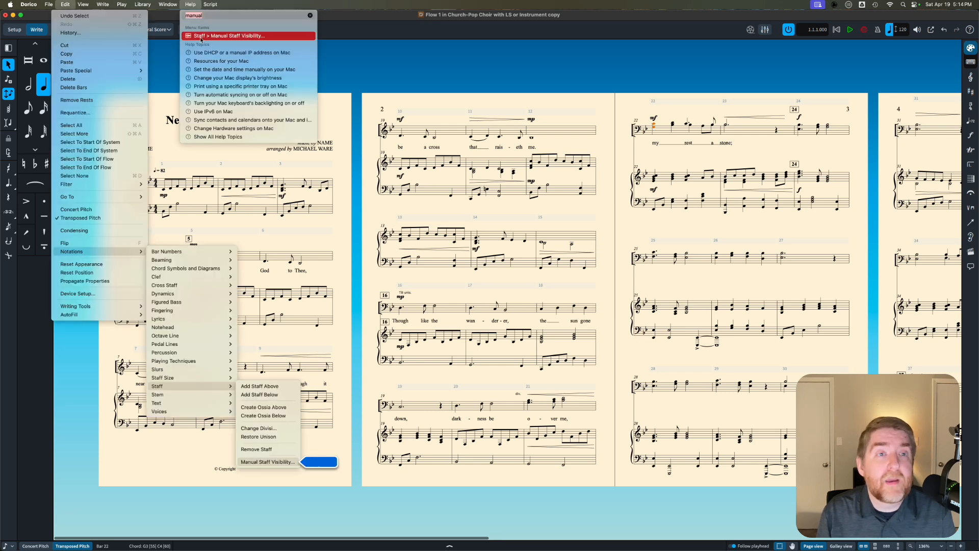
left_click(230, 36)
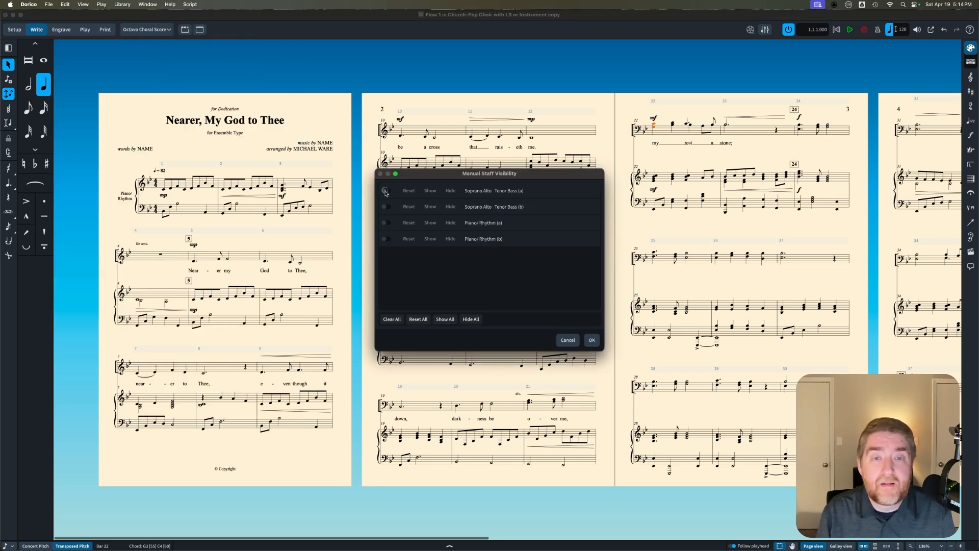
left_click(386, 190)
left_click(592, 339)
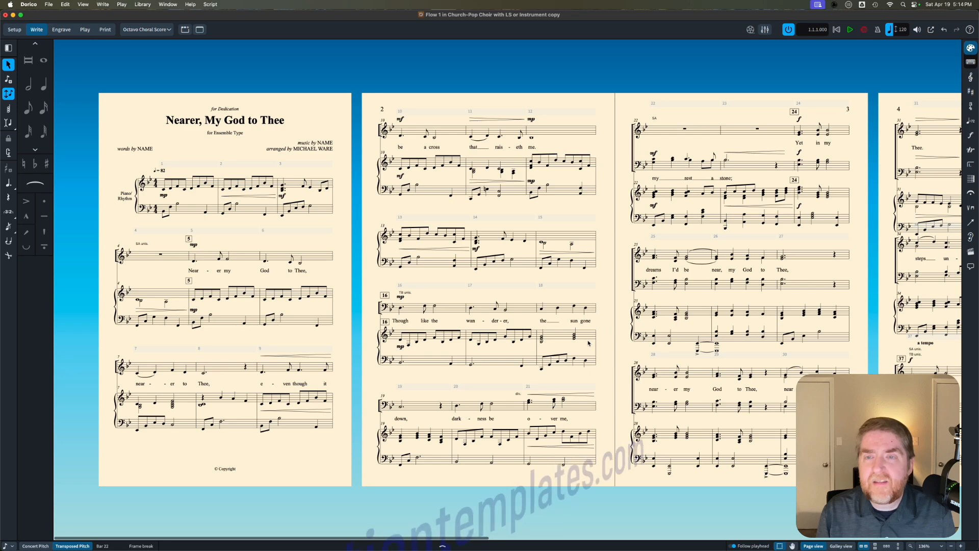
left_click(663, 157)
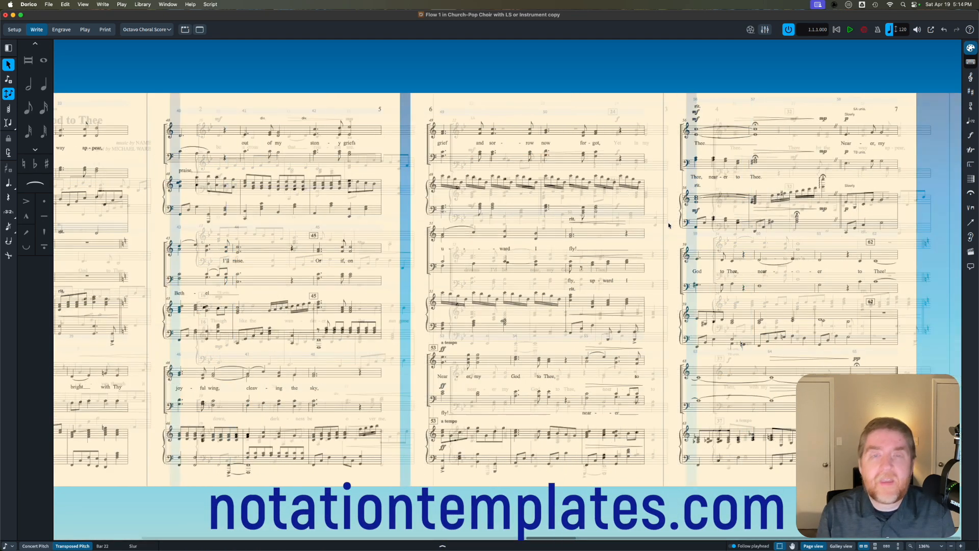